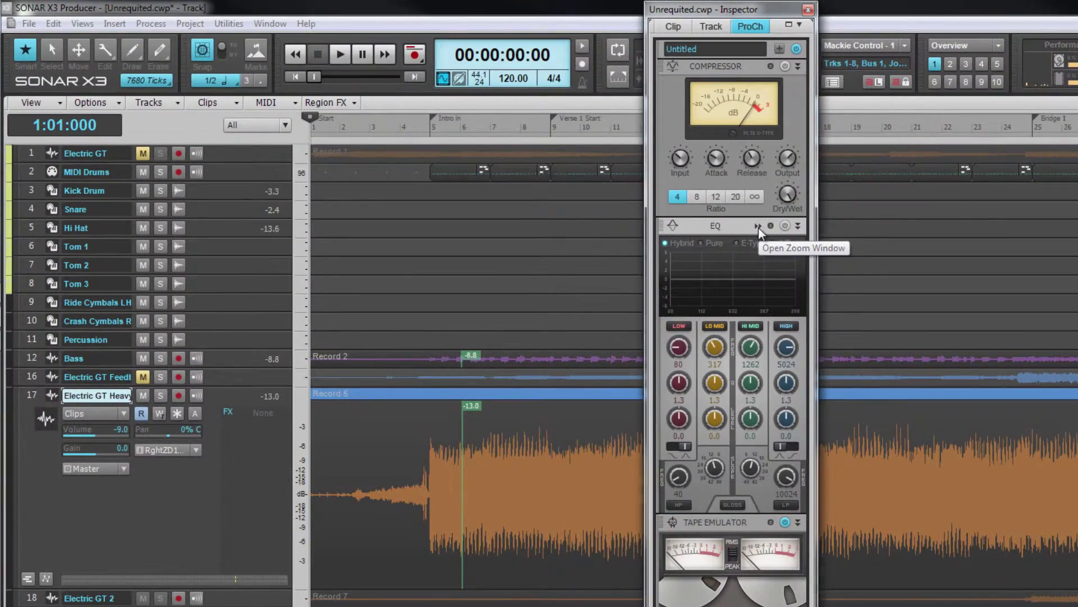
In the Console view, expand one strip's ProChannel to reveal its EQ, Tape Emulator and Tube modules
click(571, 170)
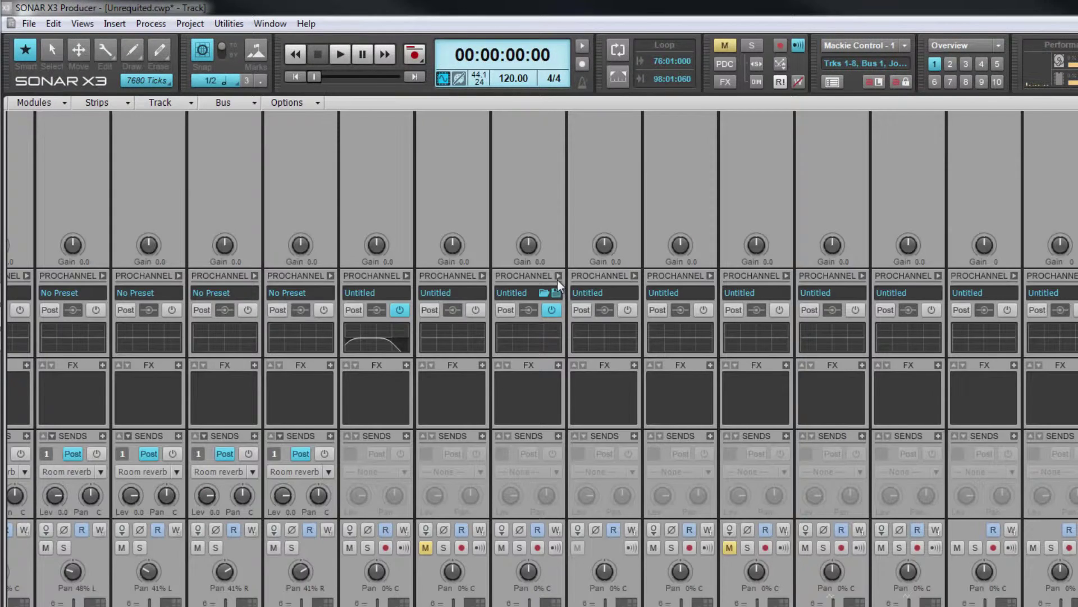
click(558, 276)
scroll(652, 305, up, 3)
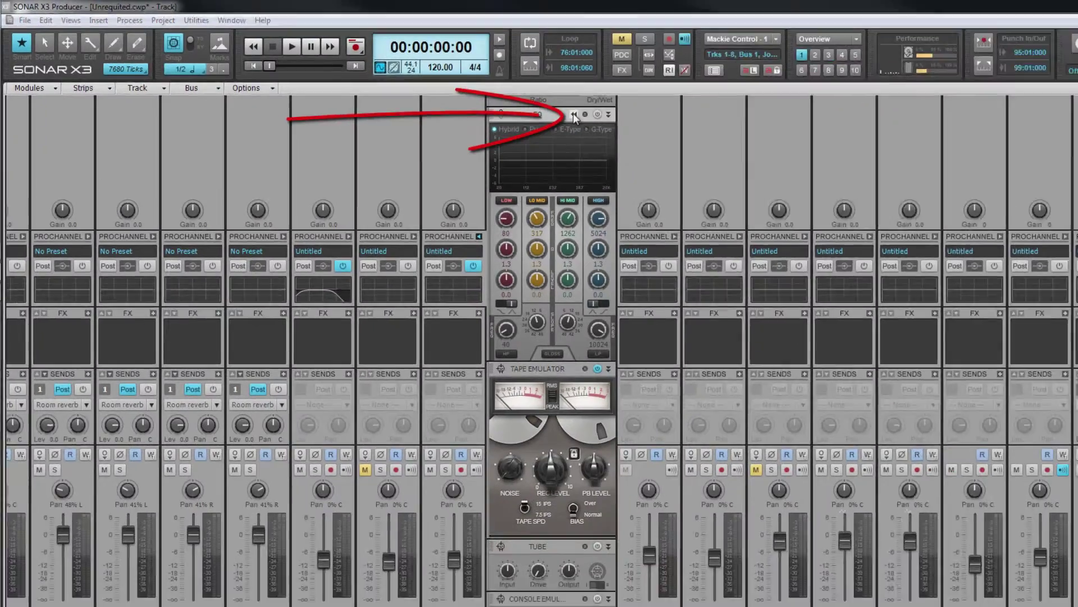
Open the ProChannel EQ in the QuadCurve Equalizer window and pin it over the console
click(669, 133)
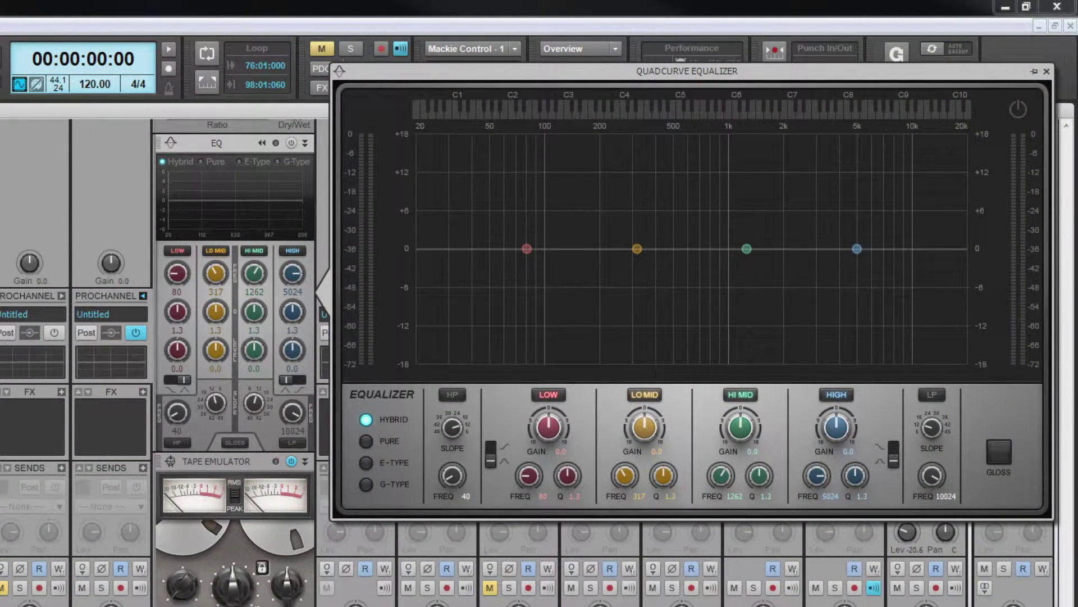
key(alt+F4)
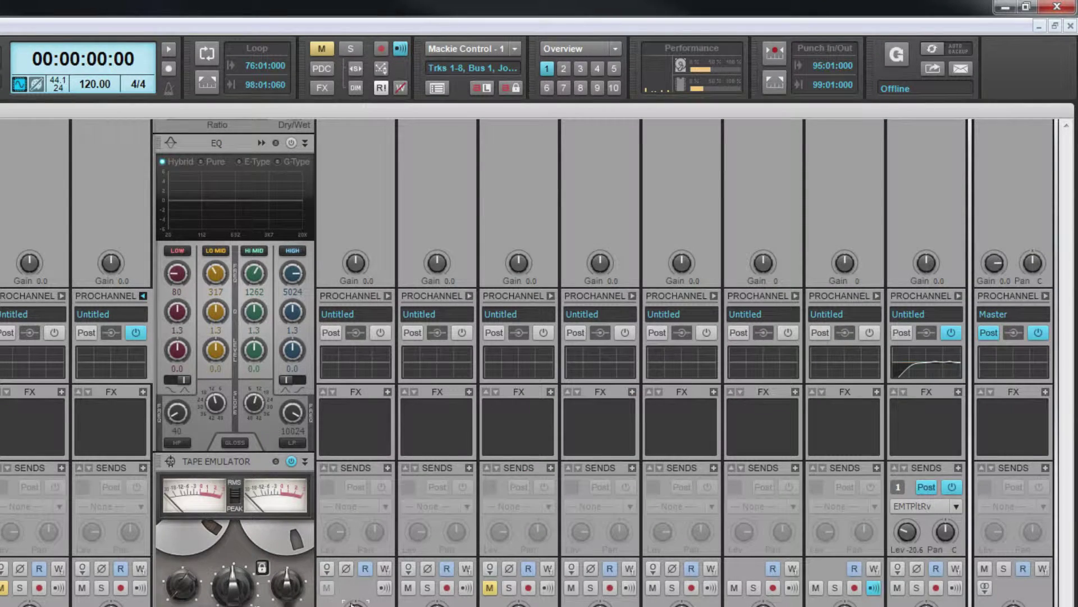
click(261, 142)
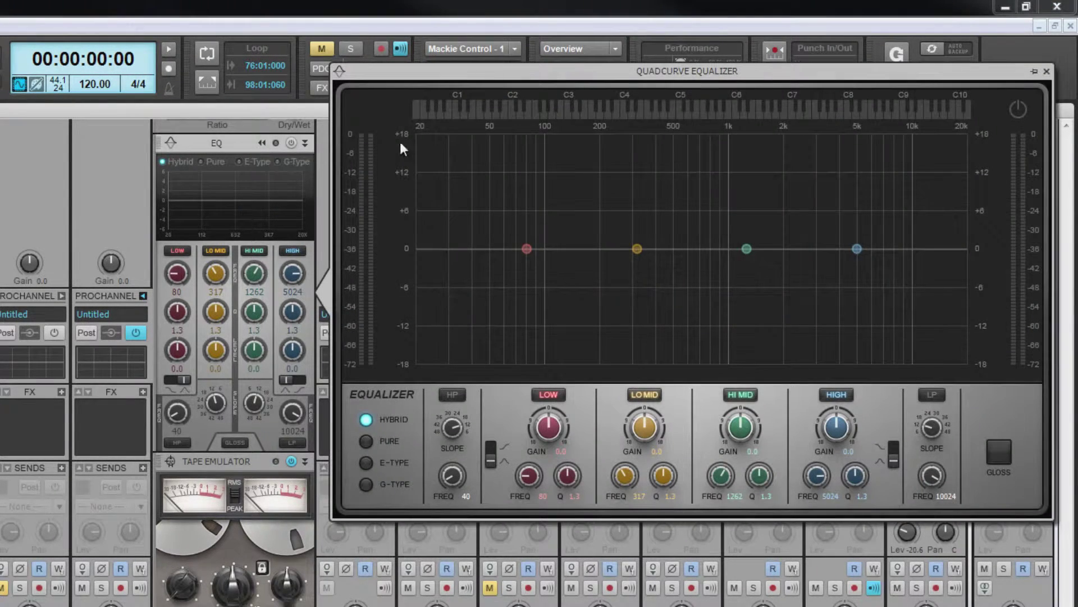
click(1035, 71)
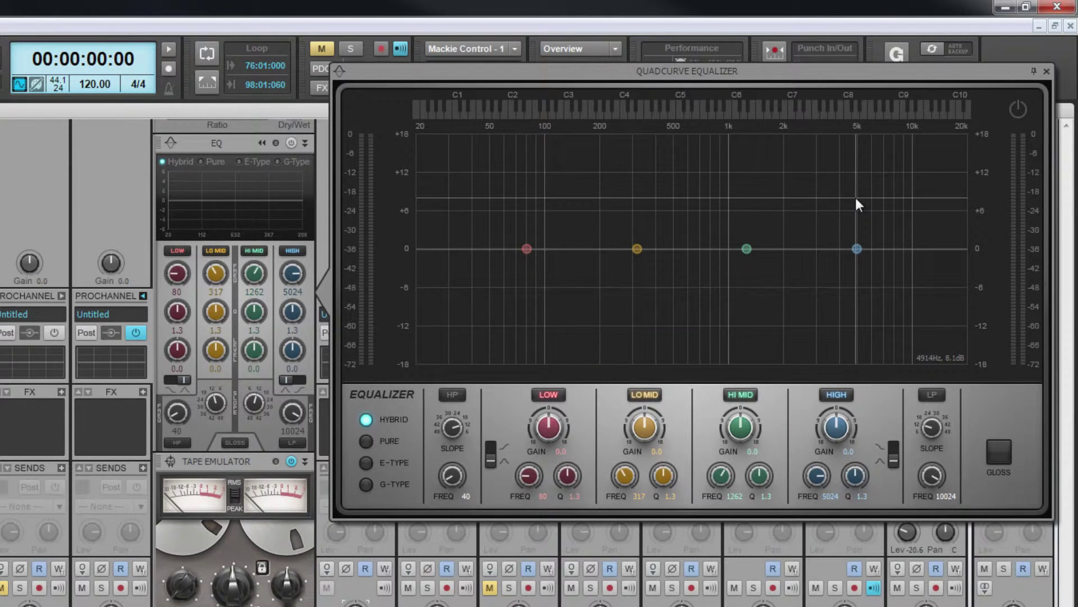
Turn the EQ on: LO MID +7.3 dB, LOW -6.6 dB, HIGH +5.2 dB shelf, HI MID -4.0 dB; play back
click(1018, 108)
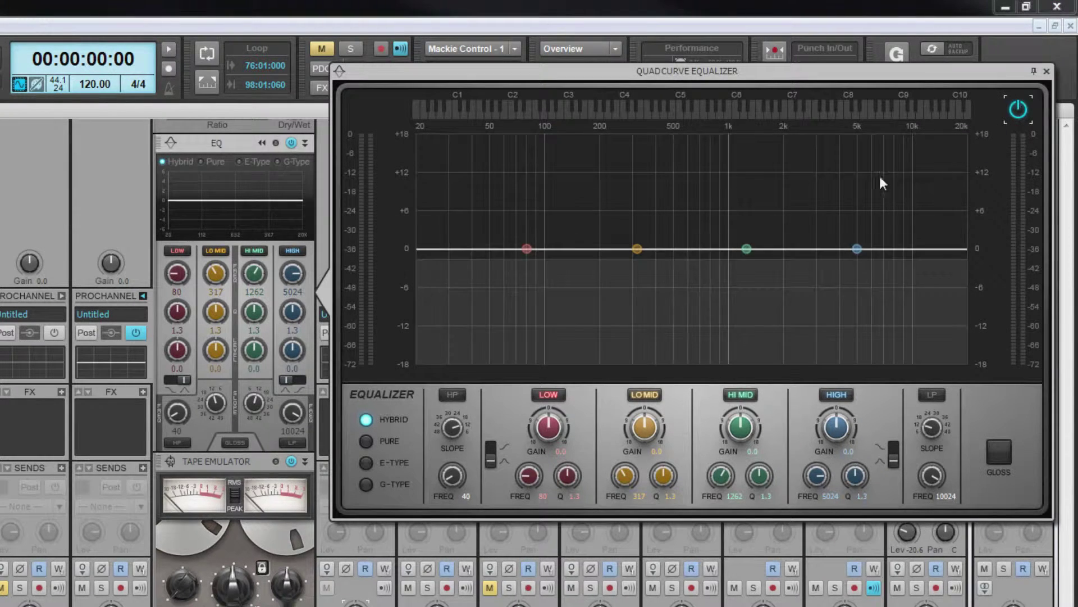
drag(639, 244, 638, 201)
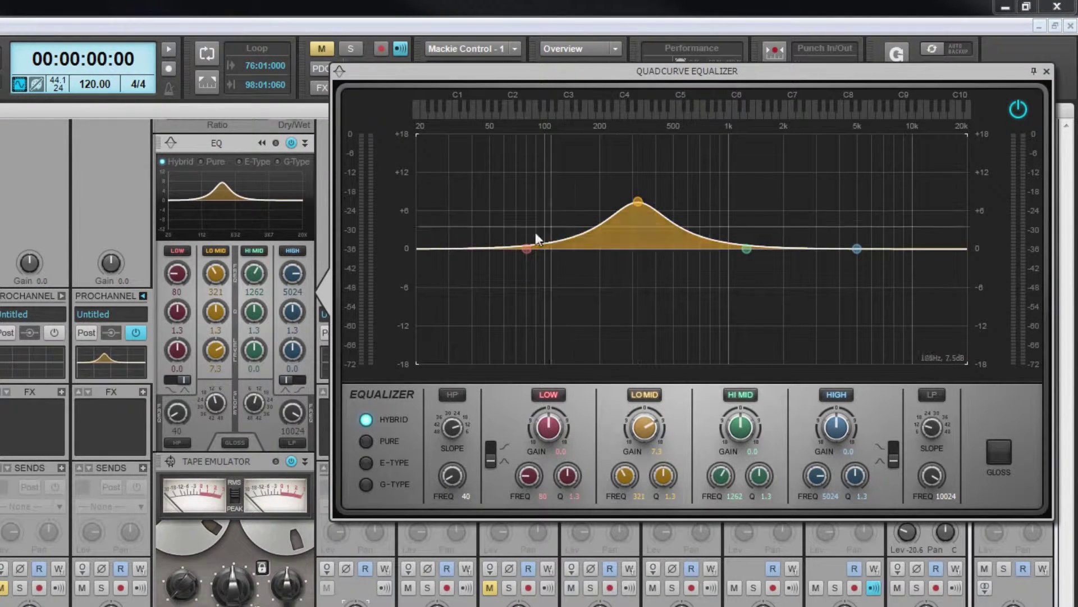
drag(526, 247, 518, 291)
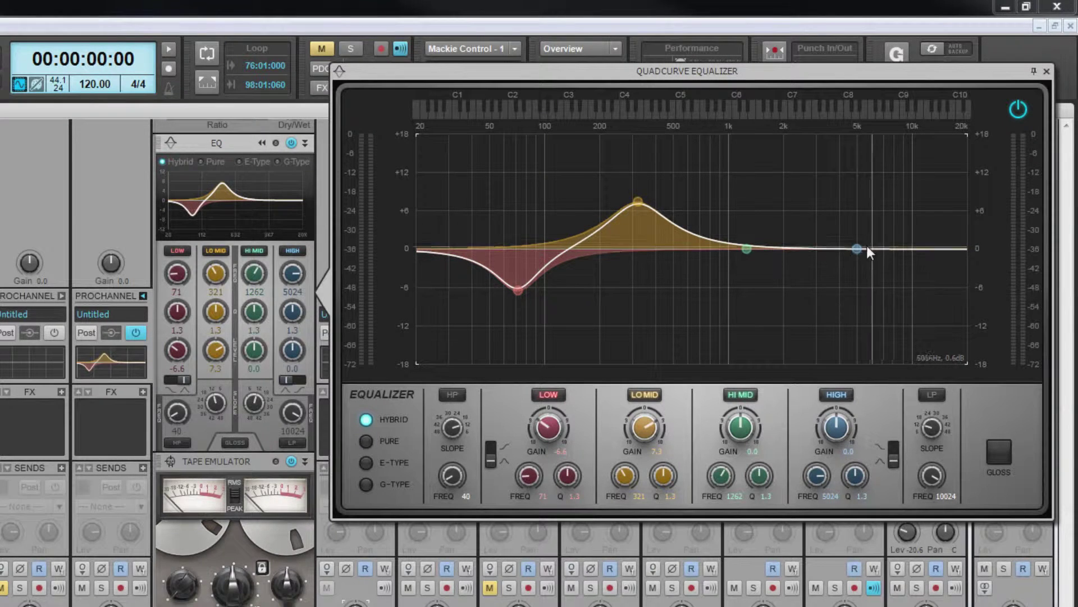
drag(860, 243, 860, 216)
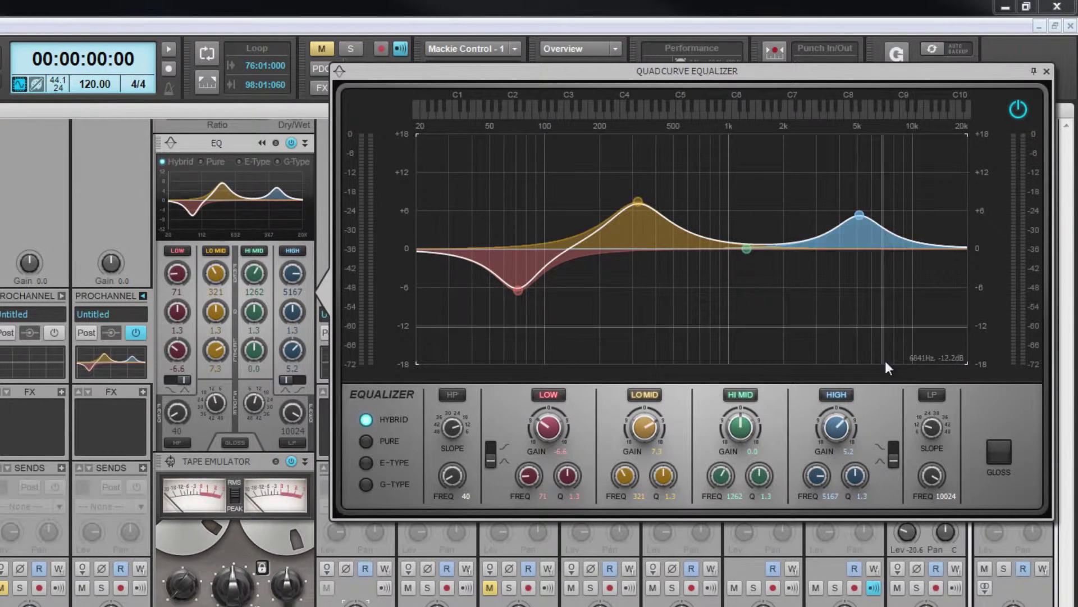
click(894, 450)
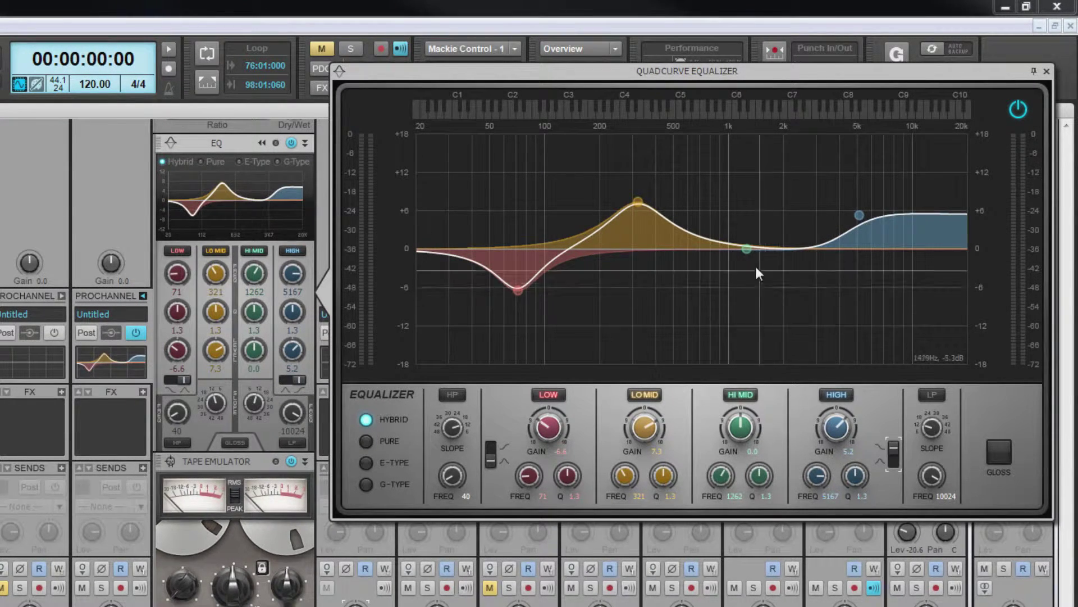
drag(746, 252, 747, 275)
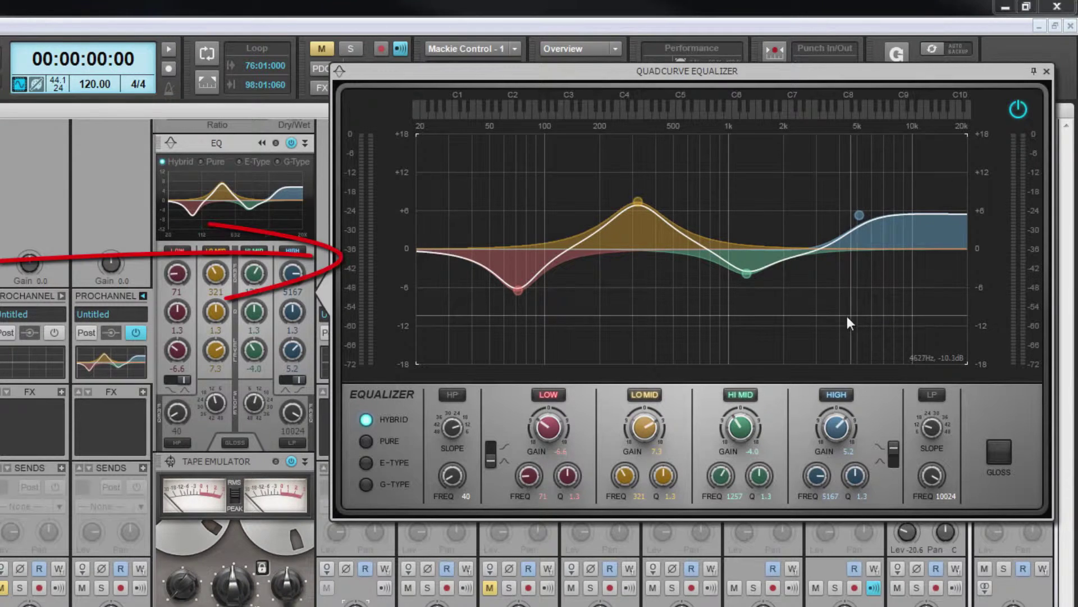
key(space)
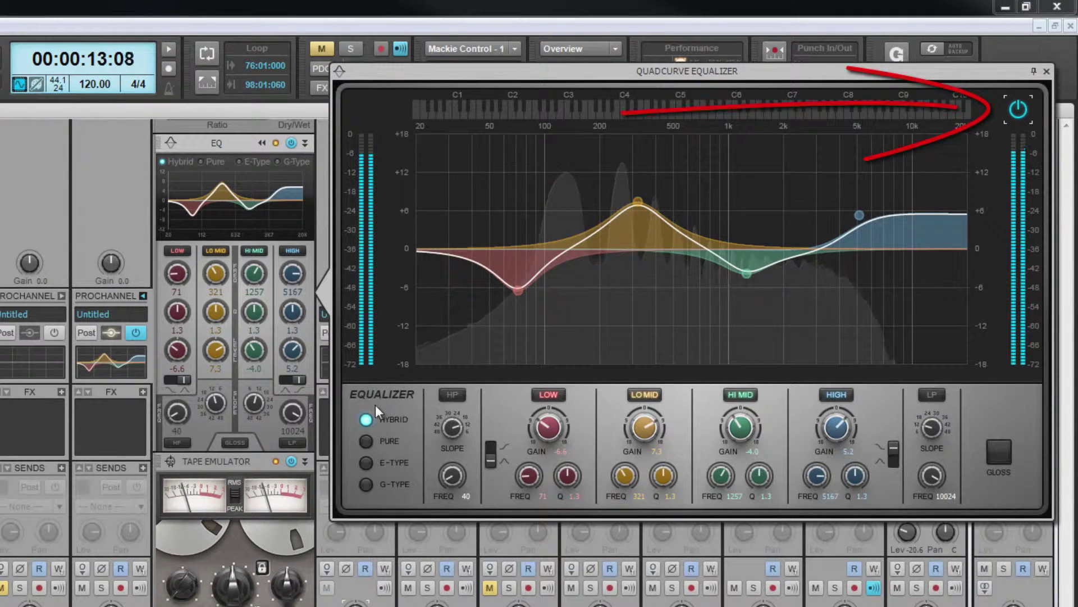
Switch the QuadCurve EQ to Pure mode, then to E-Type mode
click(366, 441)
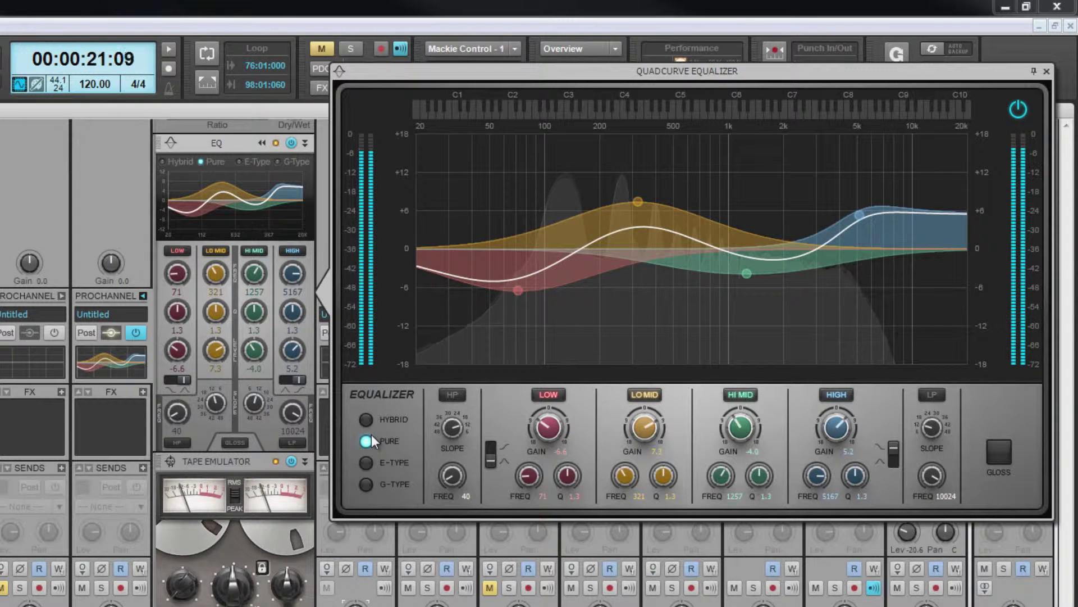
click(367, 465)
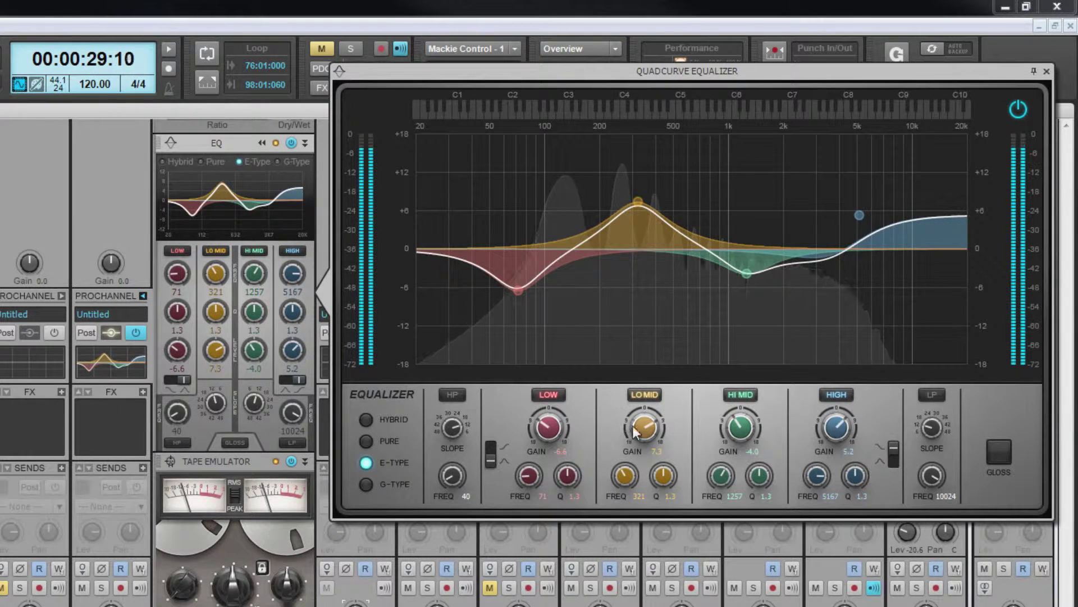
Raise LO MID gain to 10.6 dB, ease LOW gain to -5.6 dB, then switch to G-Type
scroll(647, 429, up, 10)
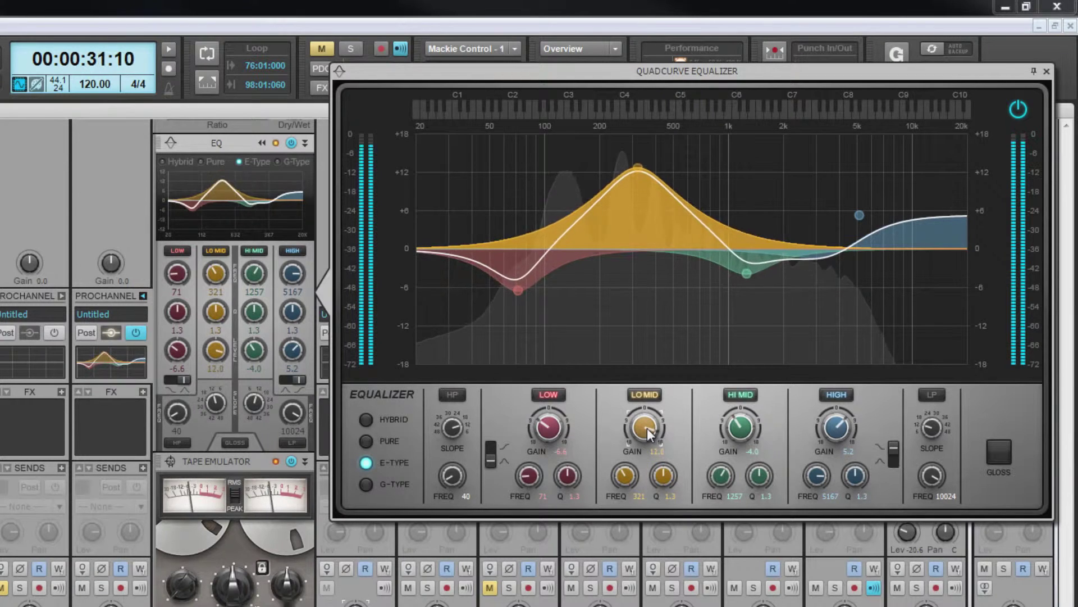
scroll(647, 429, down, 15)
scroll(647, 431, up, 12)
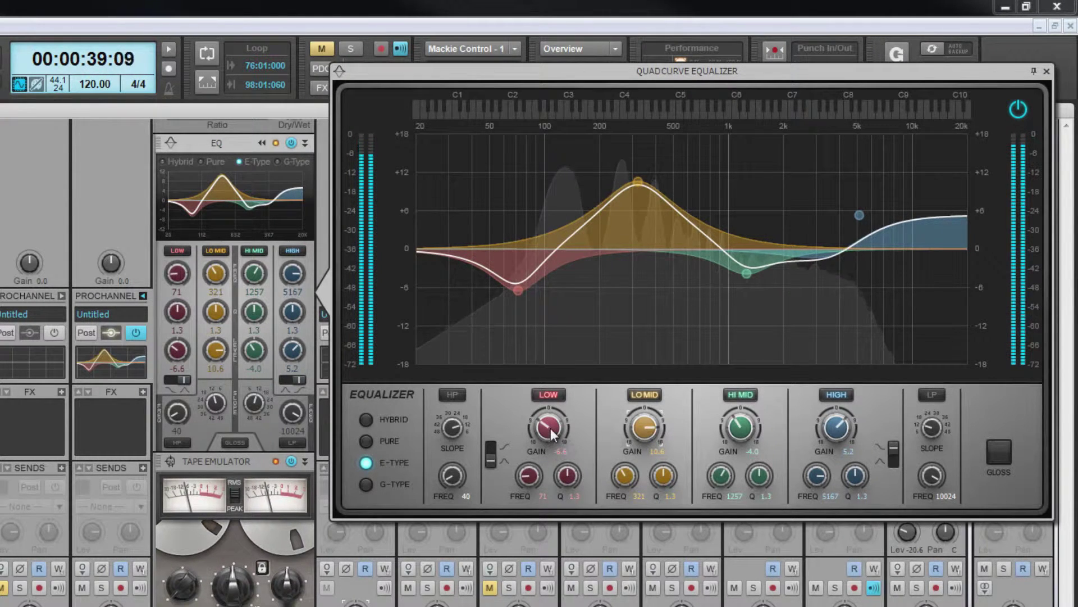
scroll(548, 427, down, 6)
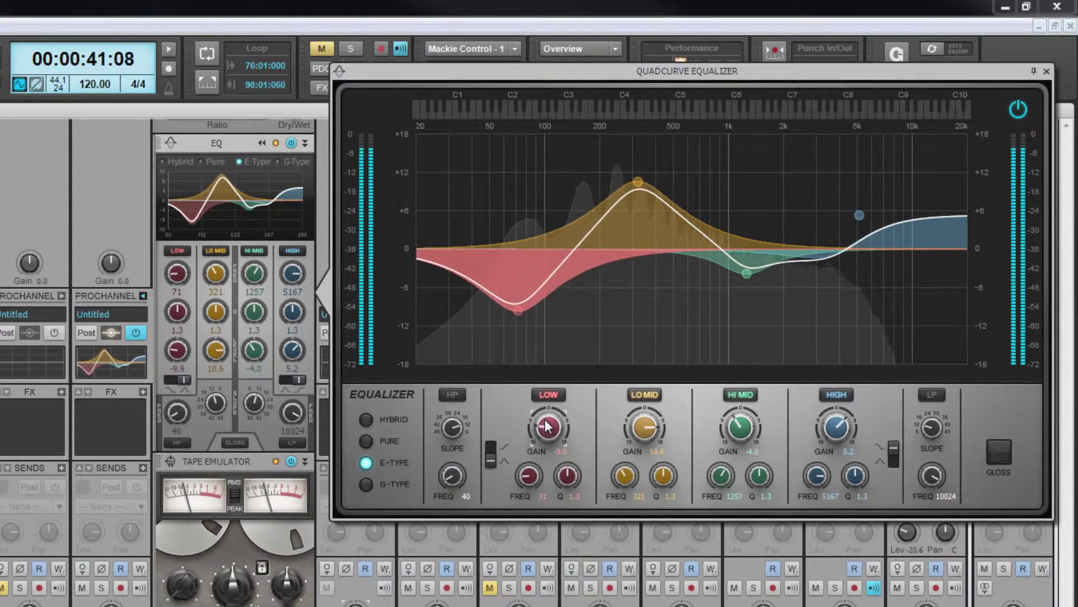
scroll(548, 427, up, 8)
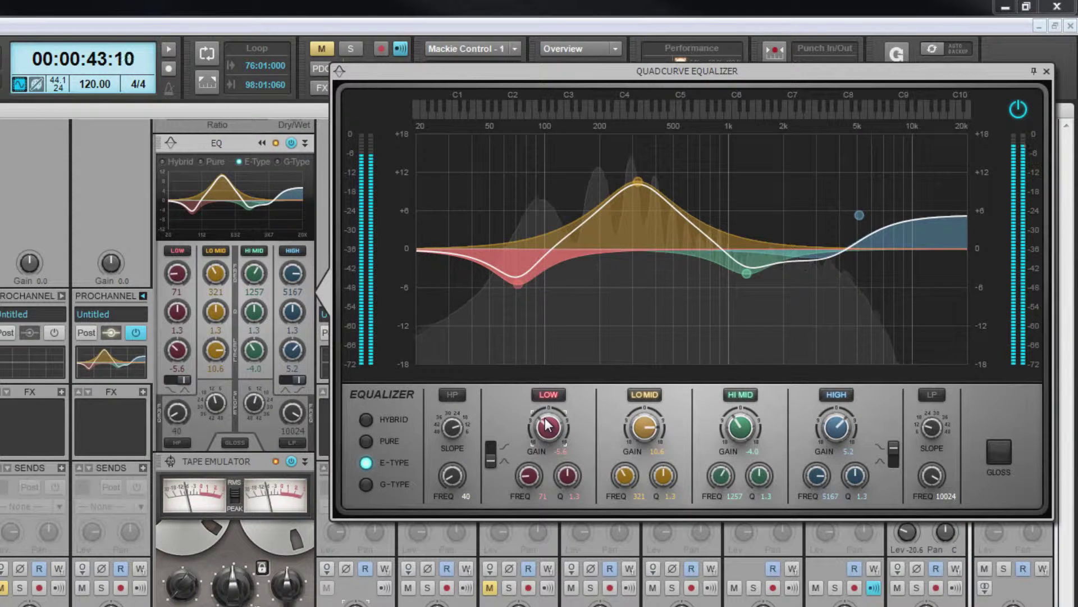
click(364, 485)
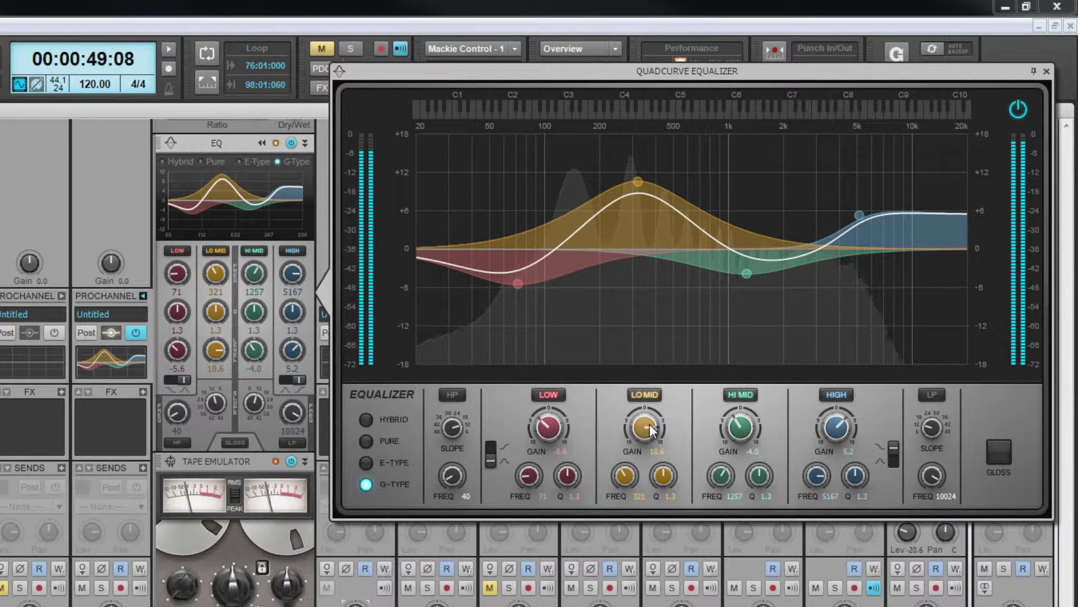
Set LO MID gain to 11.4 dB and LOW gain to about -4.7 dB, then return to Hybrid
scroll(646, 424, down, 7)
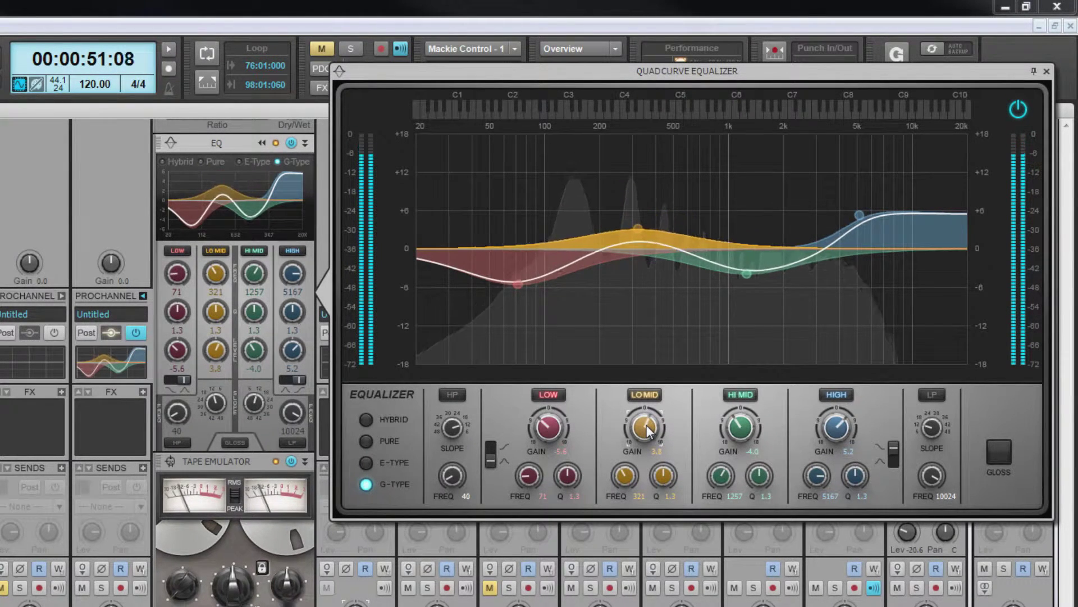
scroll(646, 425, up, 8)
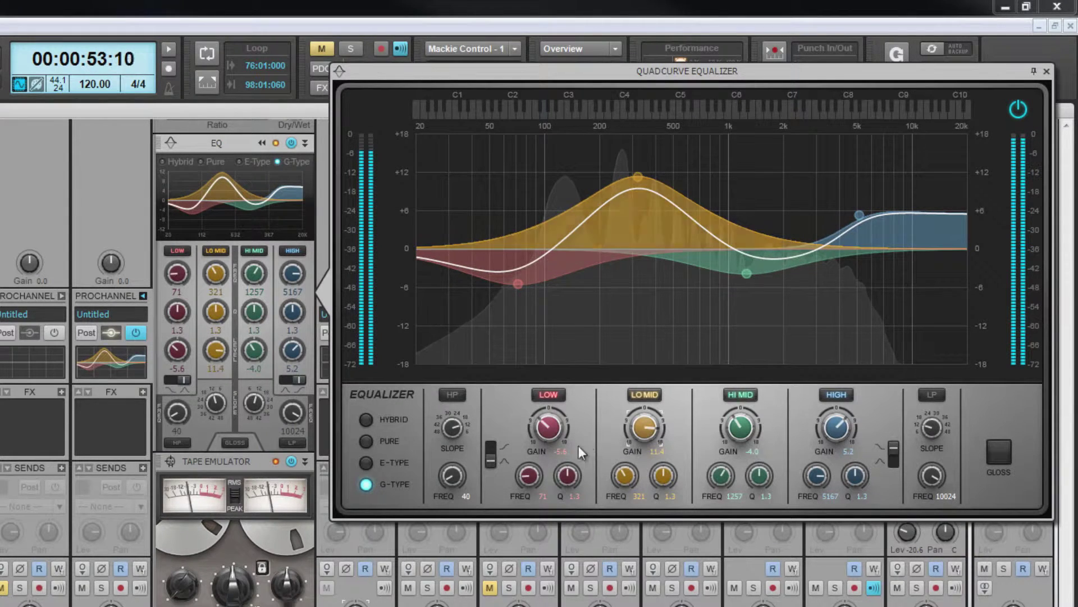
scroll(545, 427, down, 3)
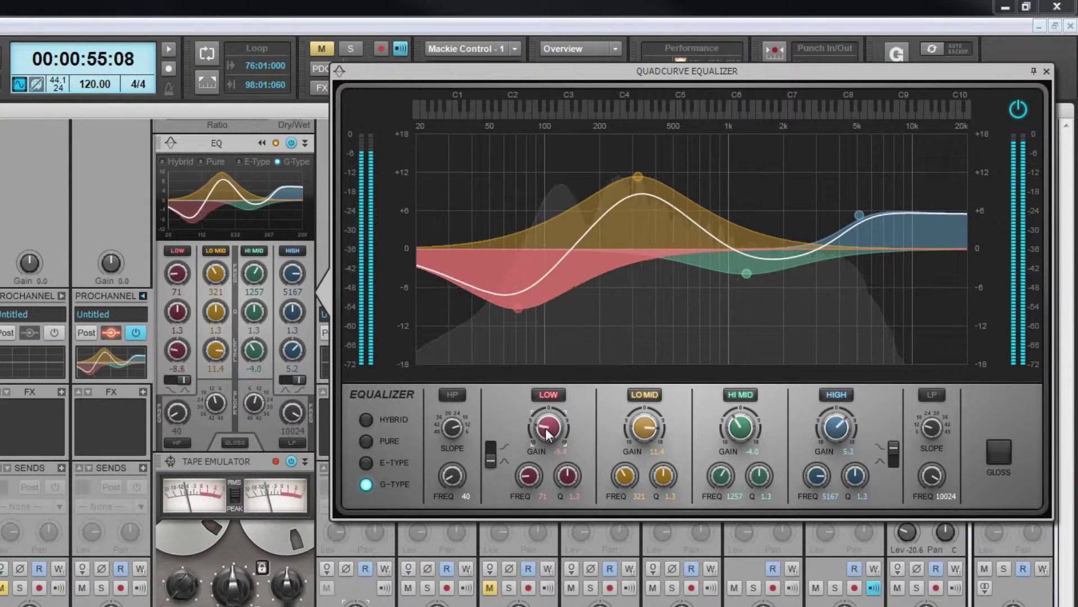
scroll(545, 428, up, 4)
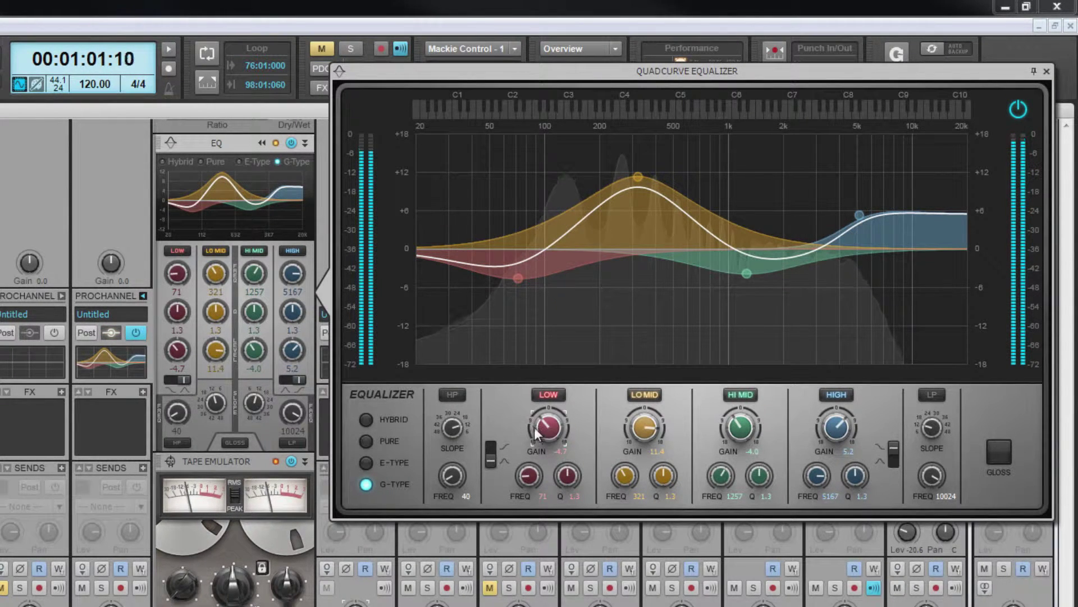
click(368, 419)
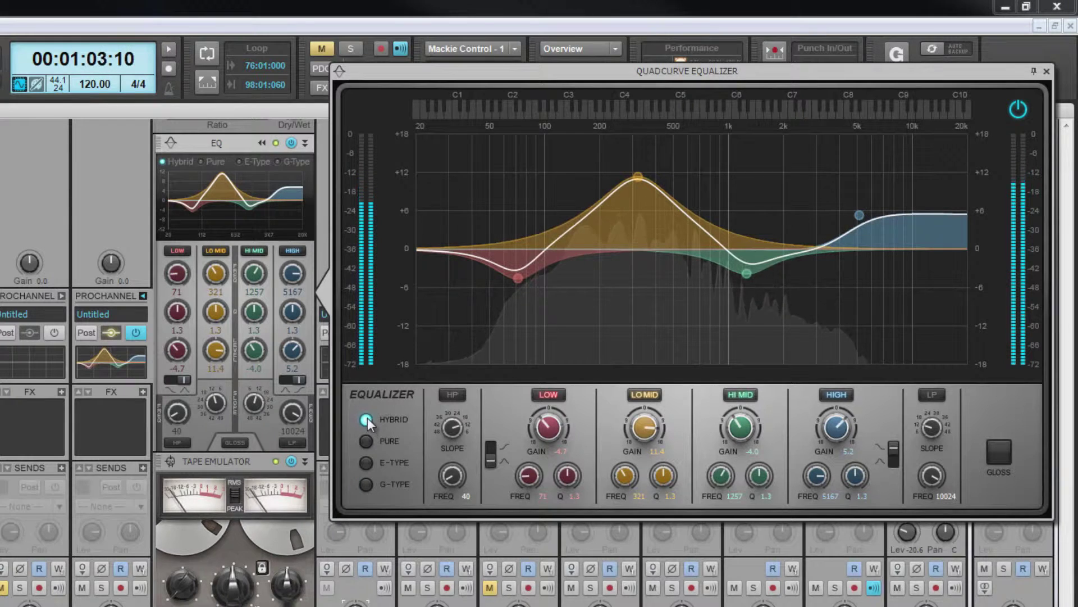
Cut HI MID to -6.7 dB and LOW to -10.5 dB, and ease LO MID to +7.6 dB
drag(733, 432, 731, 422)
drag(549, 430, 545, 420)
scroll(643, 430, down, 4)
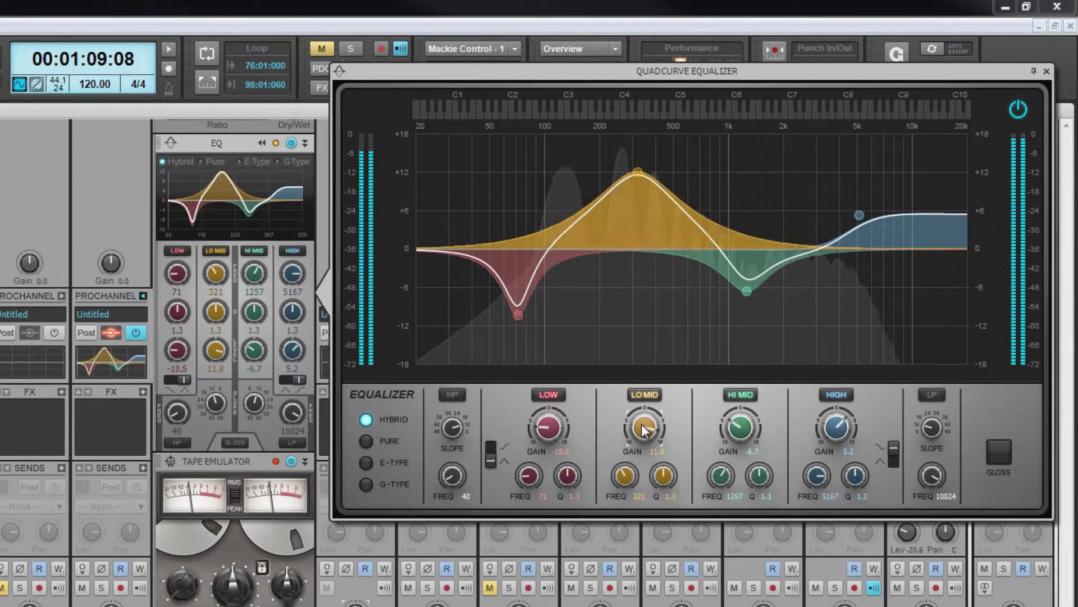
scroll(643, 430, down, 3)
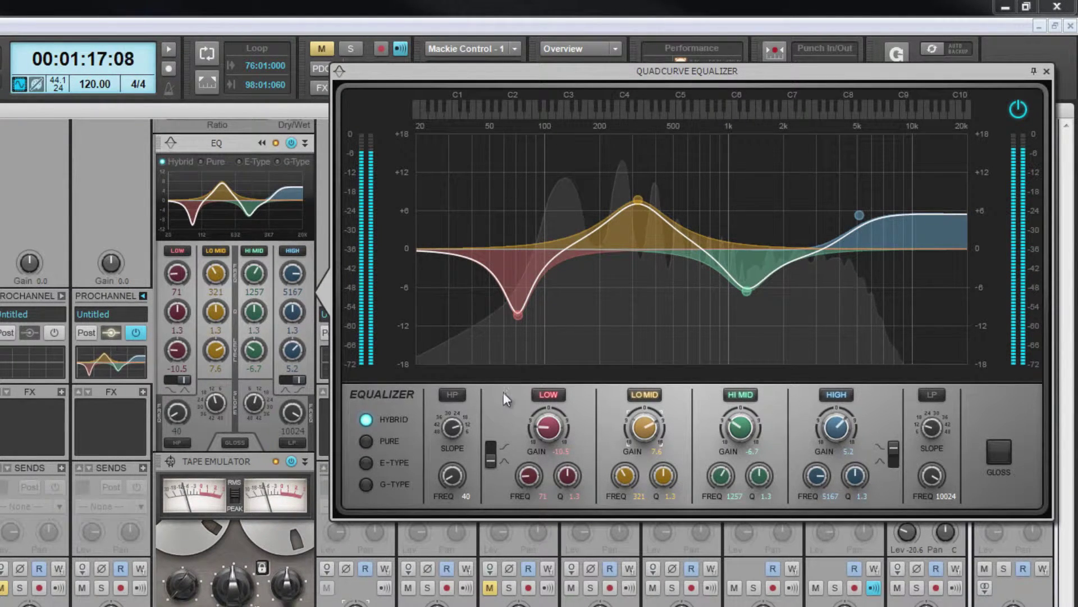
Enable high- and low-pass filters, set HP to 42 Hz, LOW to -3.0 dB, LO MID to +5.3 dB
click(456, 391)
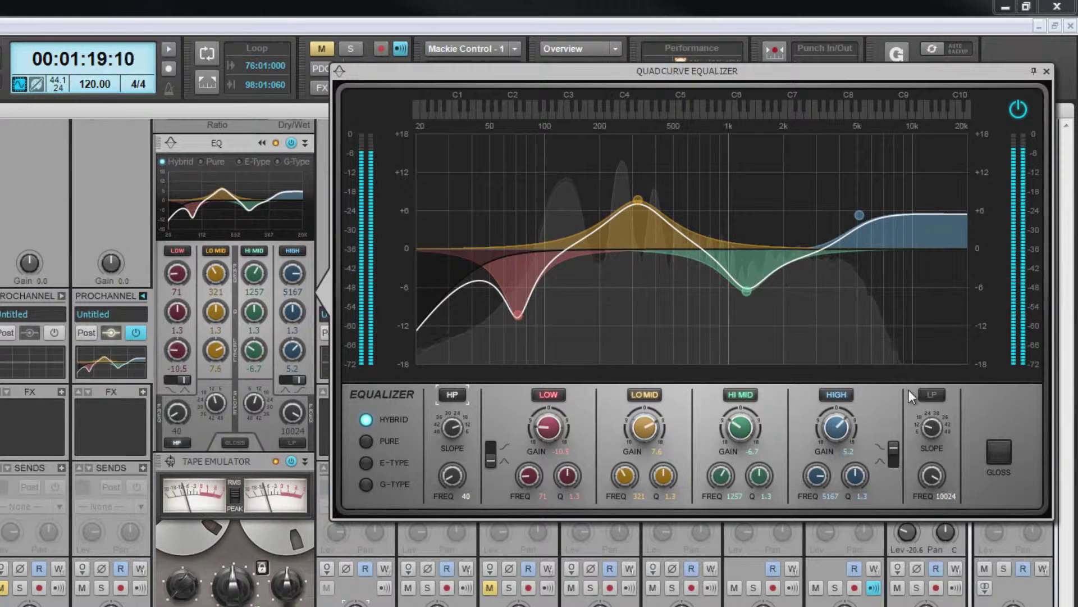
click(932, 396)
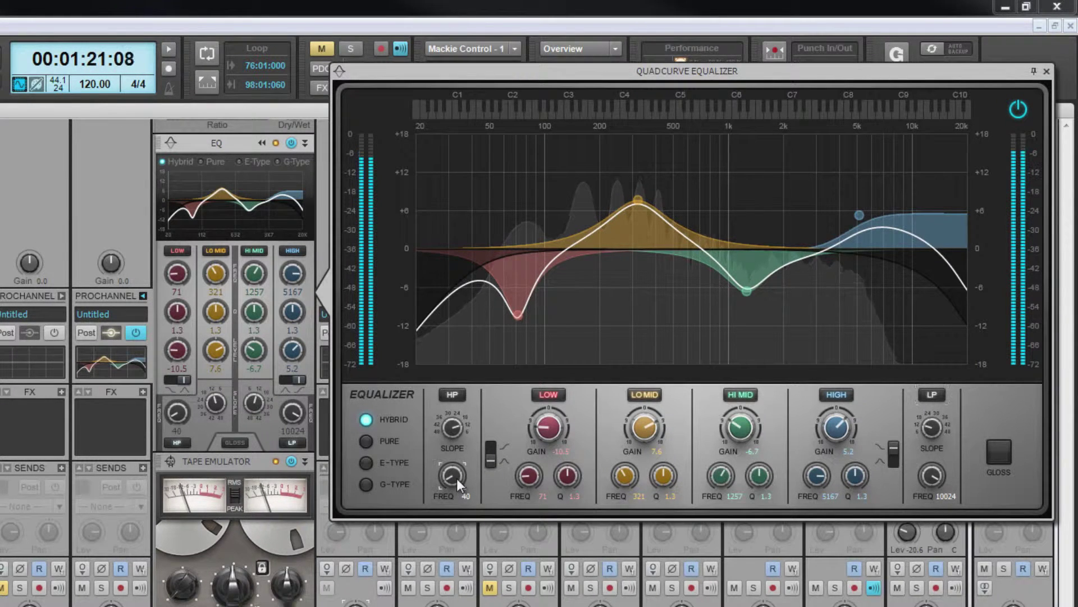
scroll(456, 477, up, 5)
scroll(456, 477, down, 4)
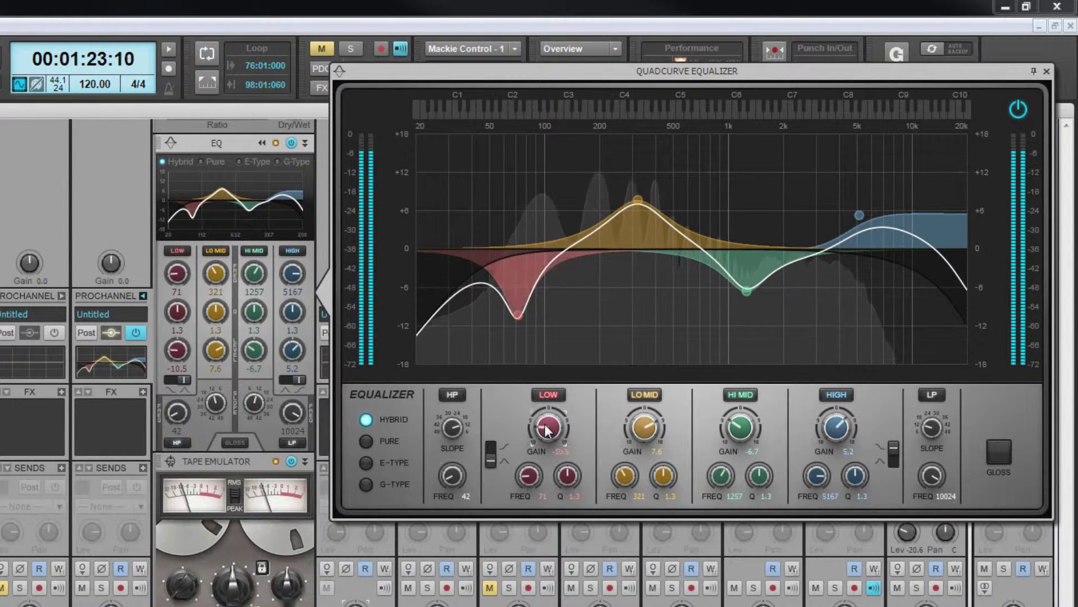
scroll(545, 424, up, 5)
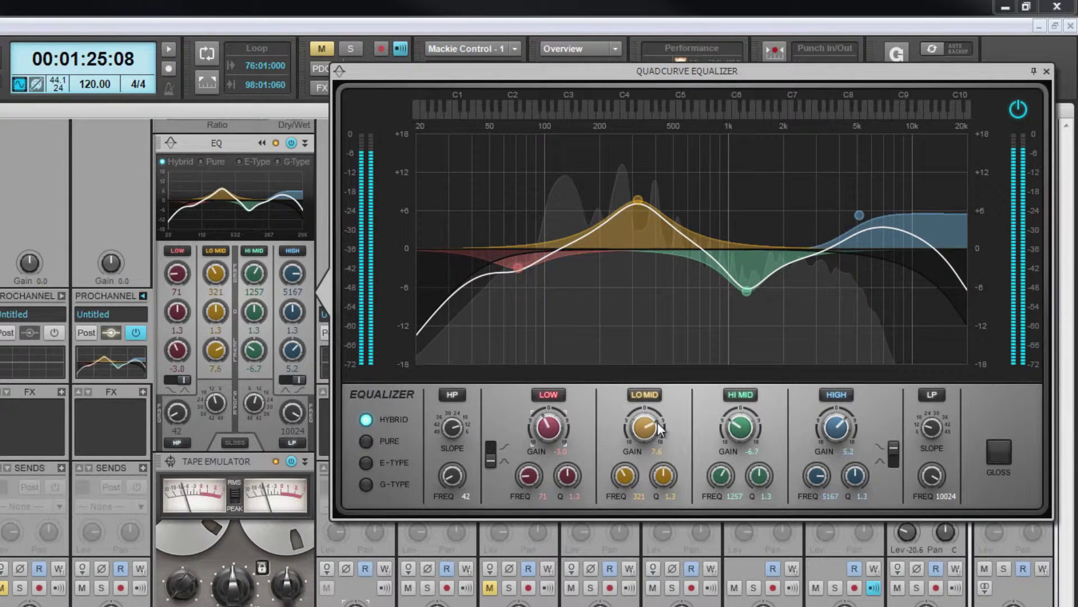
scroll(660, 429, down, 2)
Set the LOW and HIGH bands to bell shapes and lower the HIGH gain
click(492, 445)
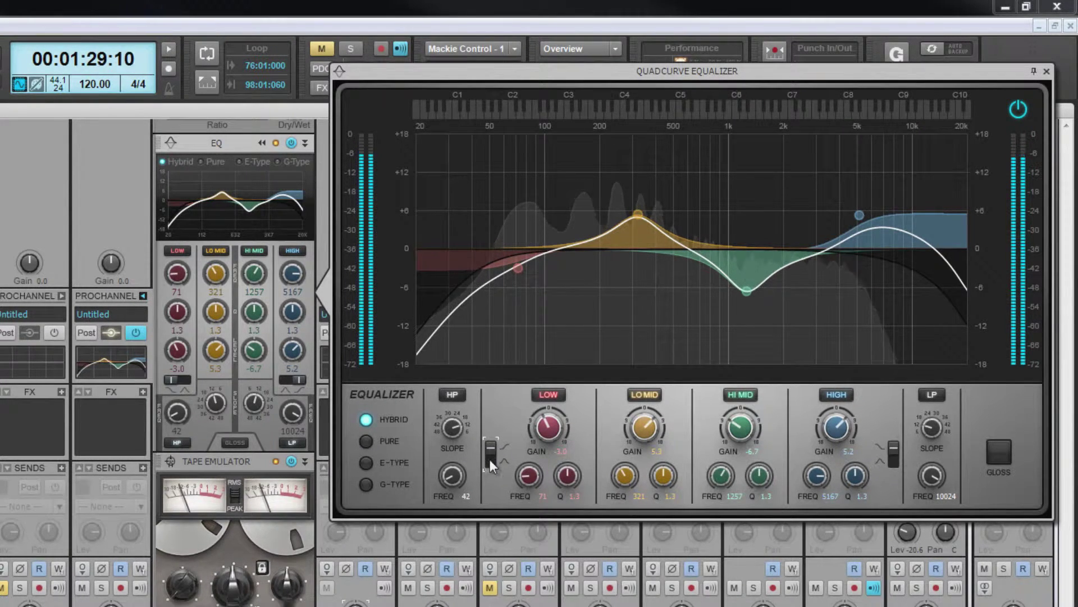
click(490, 459)
click(892, 460)
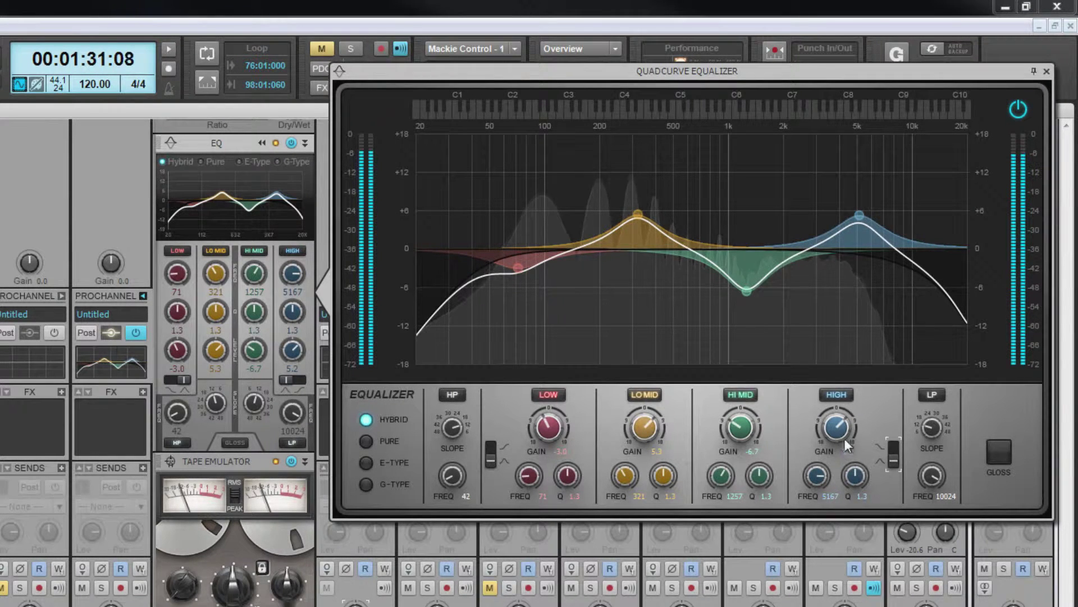
scroll(836, 426, down, 8)
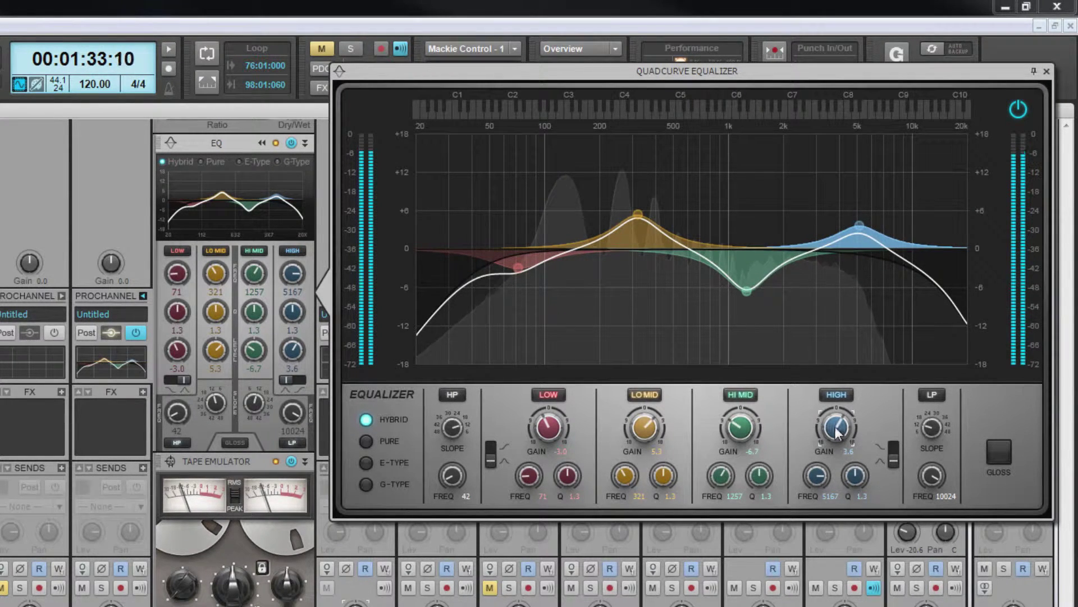
scroll(743, 432, up, 3)
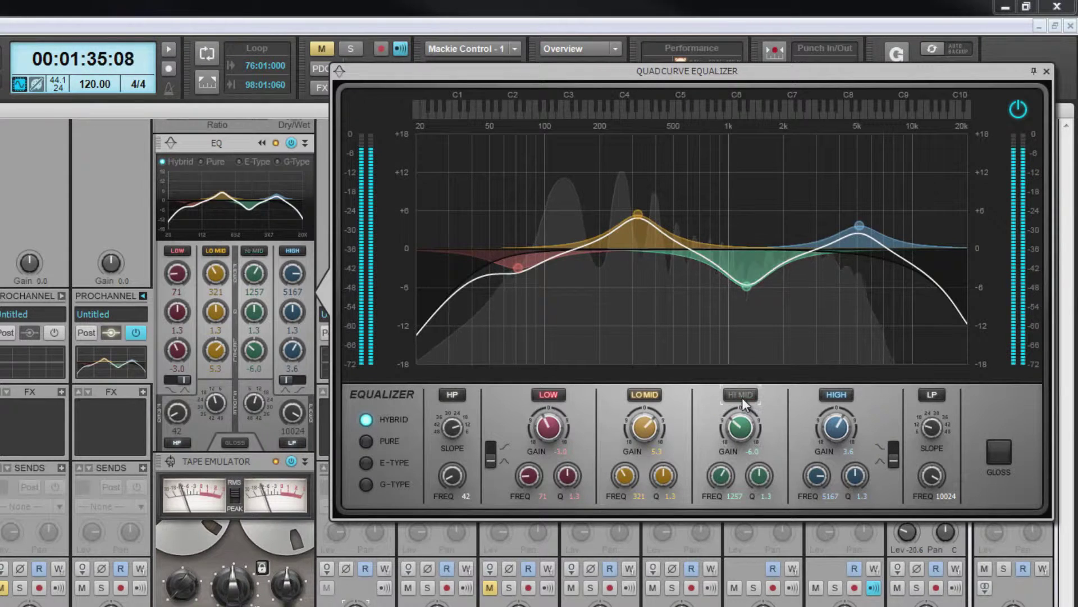
Bypass the Lo Mid and High bands, keep Hi Mid active, and enable Gloss
click(742, 395)
click(645, 393)
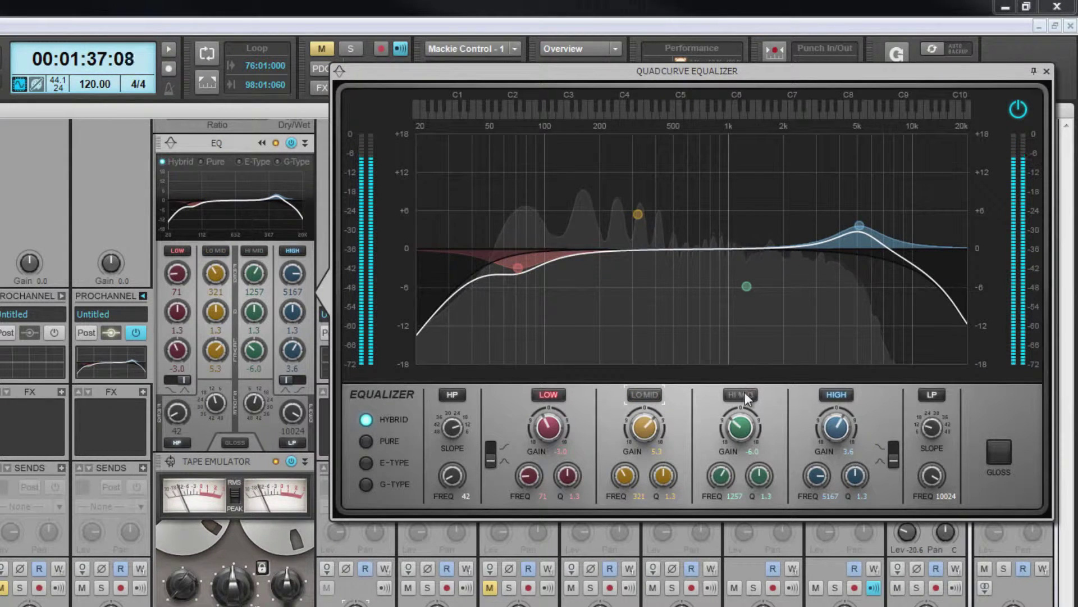
click(740, 394)
click(836, 394)
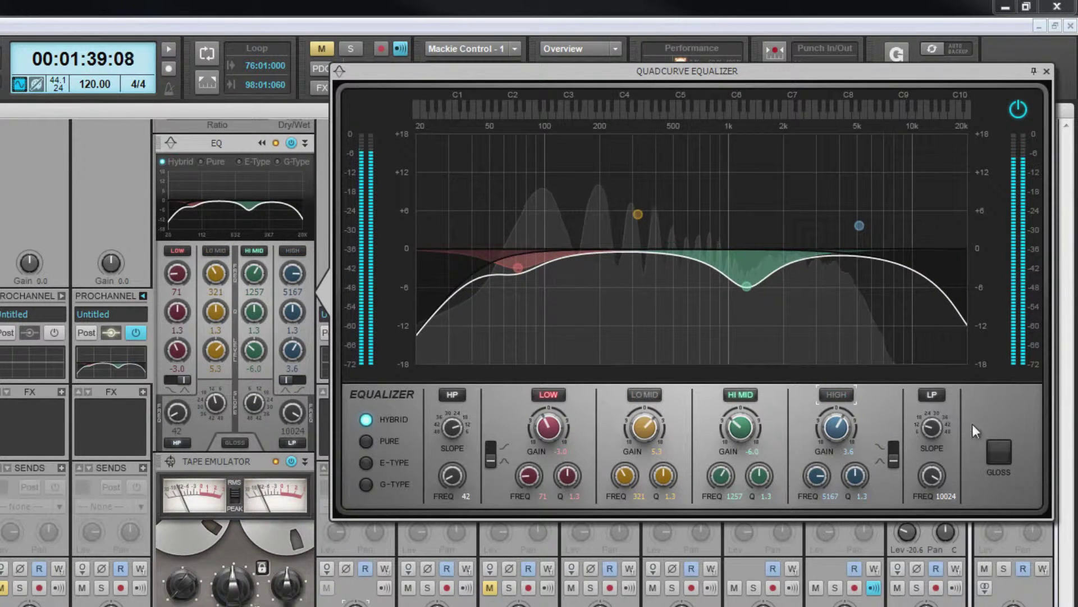
click(998, 452)
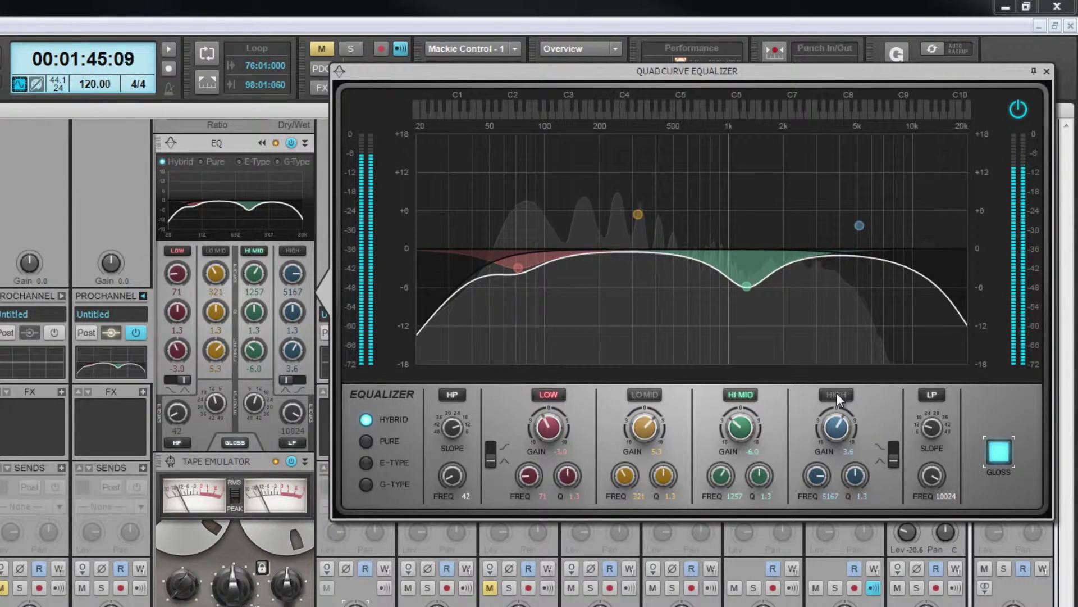
Re-enable High and Lo Mid, making Lo Mid a narrow +6.1 dB peak at 363 Hz, Q 5.5
double_click(859, 226)
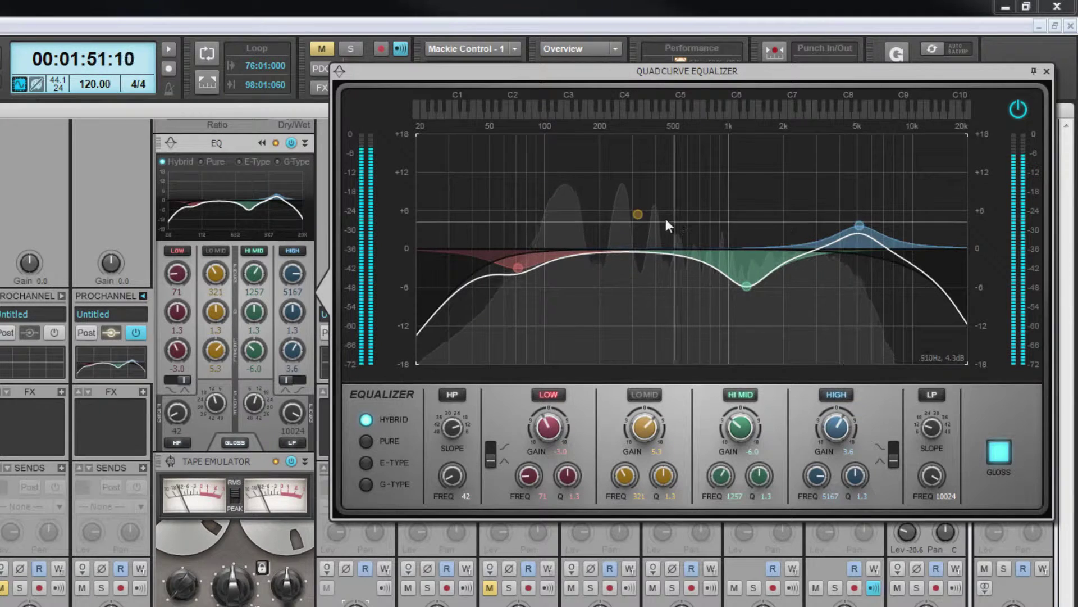
double_click(638, 214)
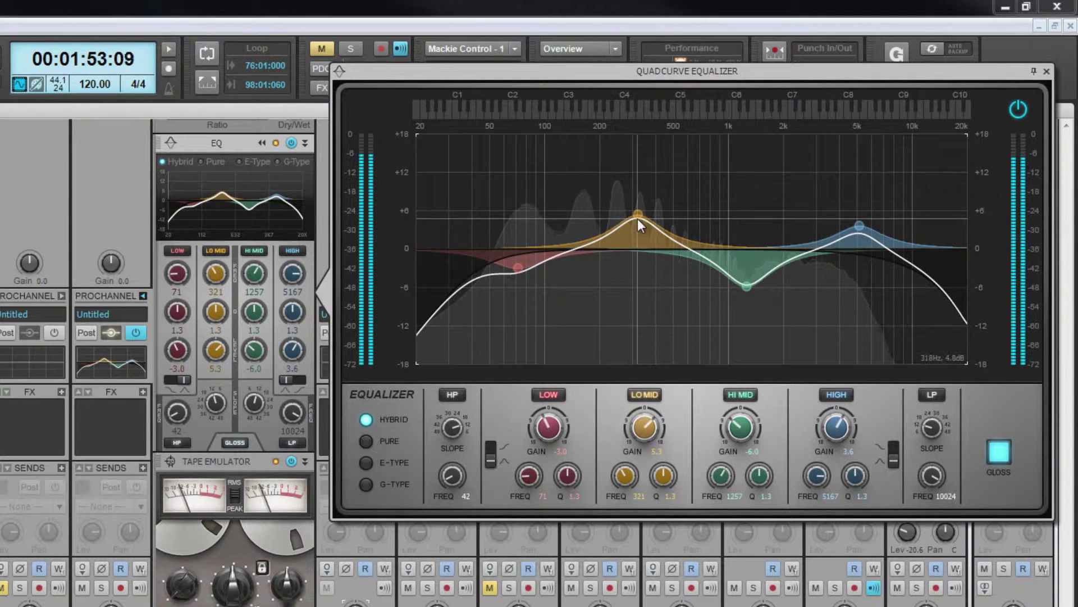
drag(638, 220, 648, 190)
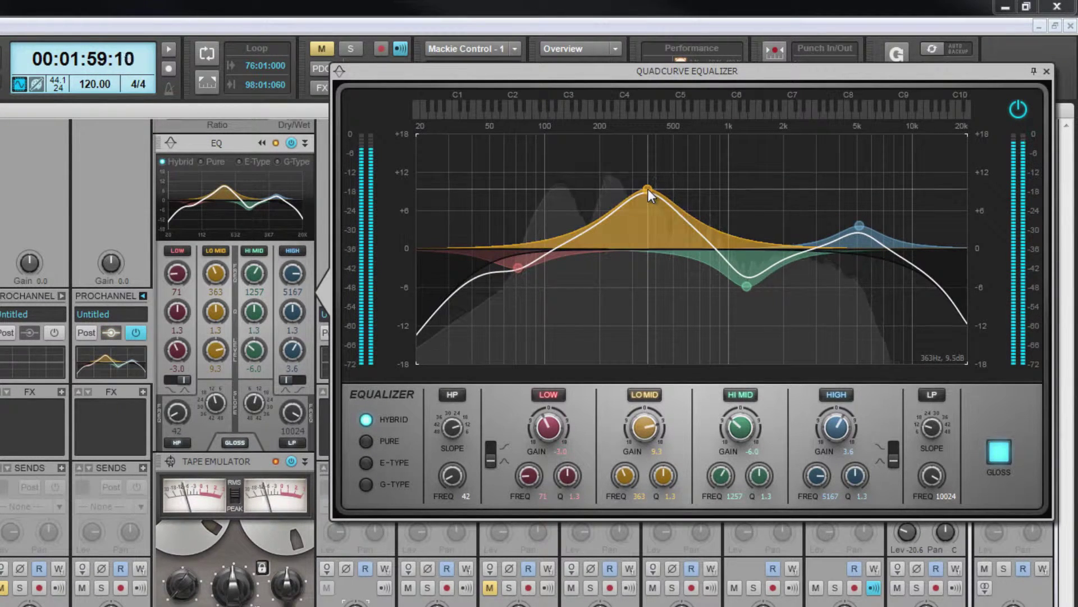
scroll(646, 190, down, 2)
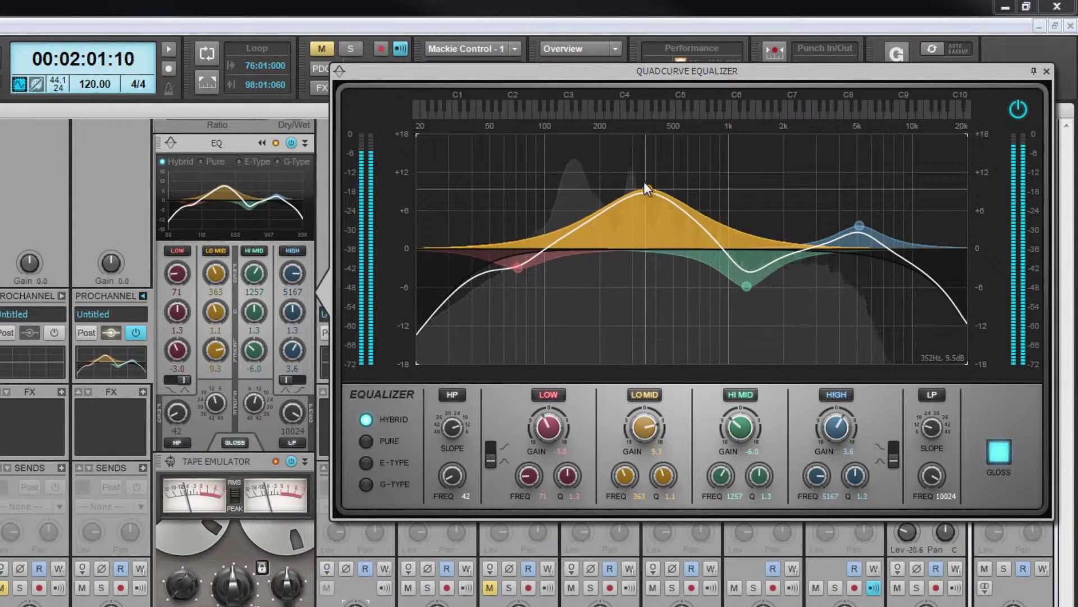
scroll(646, 190, up, 10)
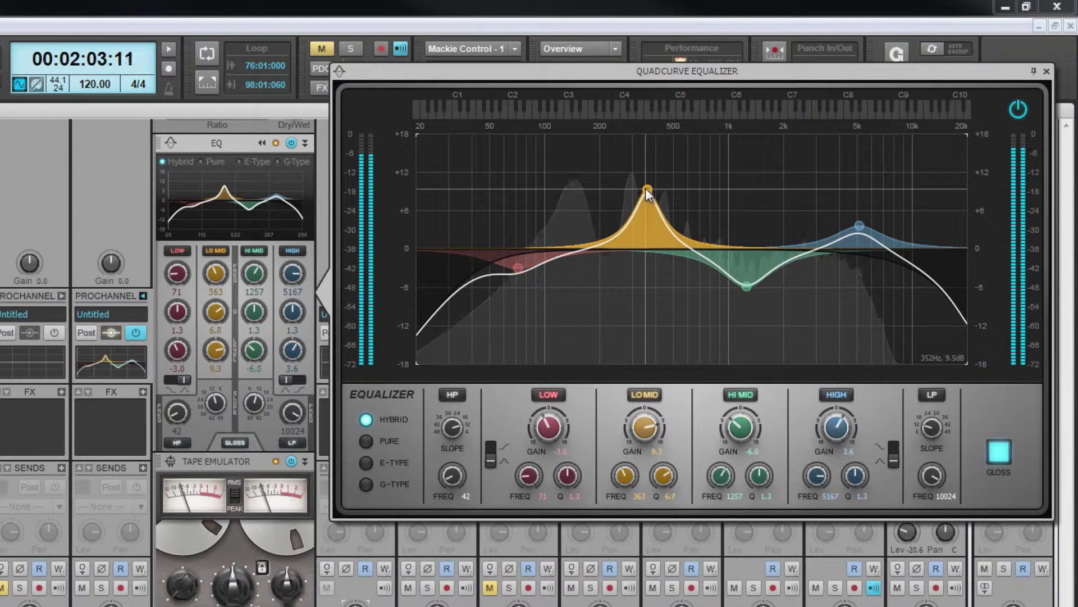
scroll(647, 193, down, 2)
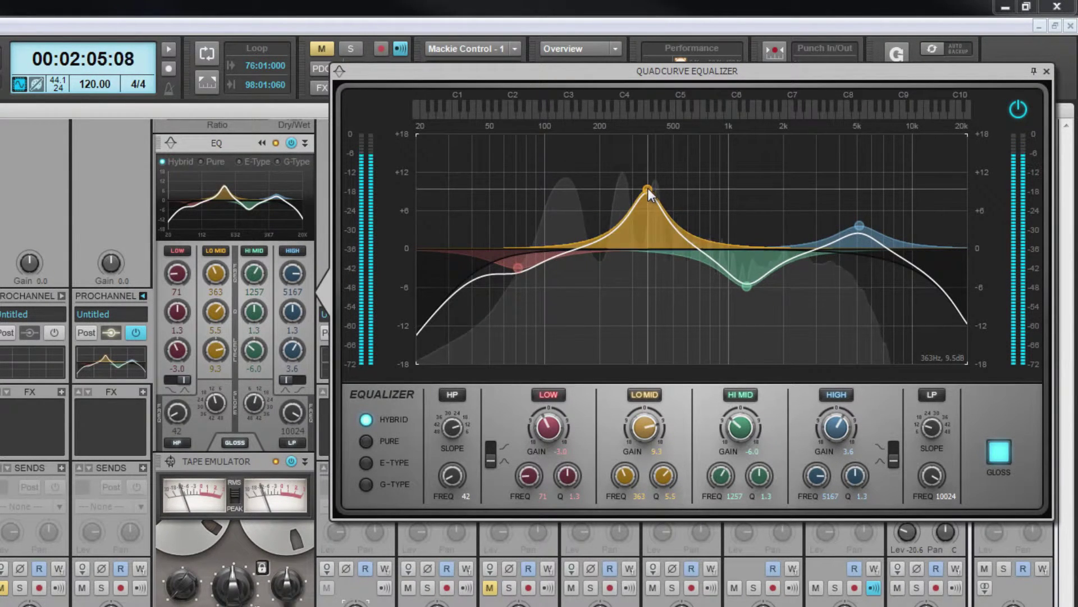
drag(648, 190, 643, 208)
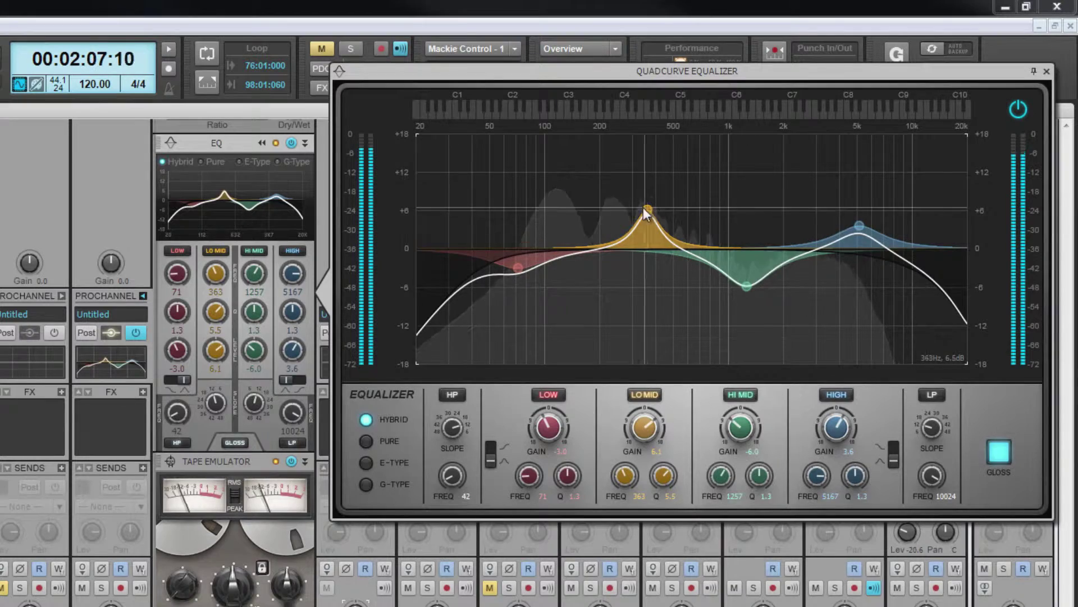
Close the QuadCurve Equalizer and check the Tape Emulator module's options menu without changes
click(261, 143)
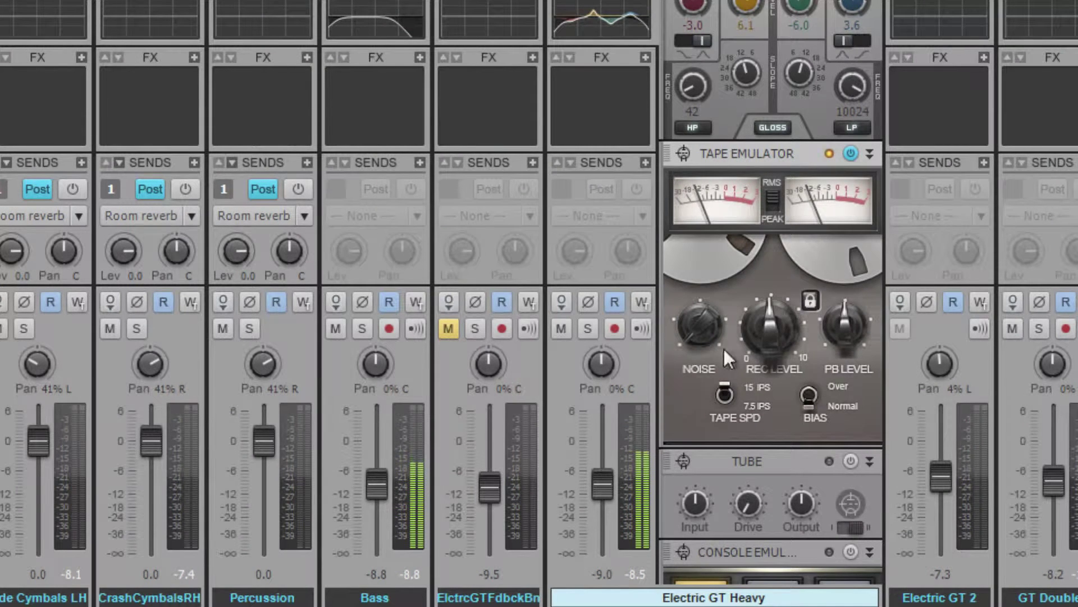
right_click(758, 158)
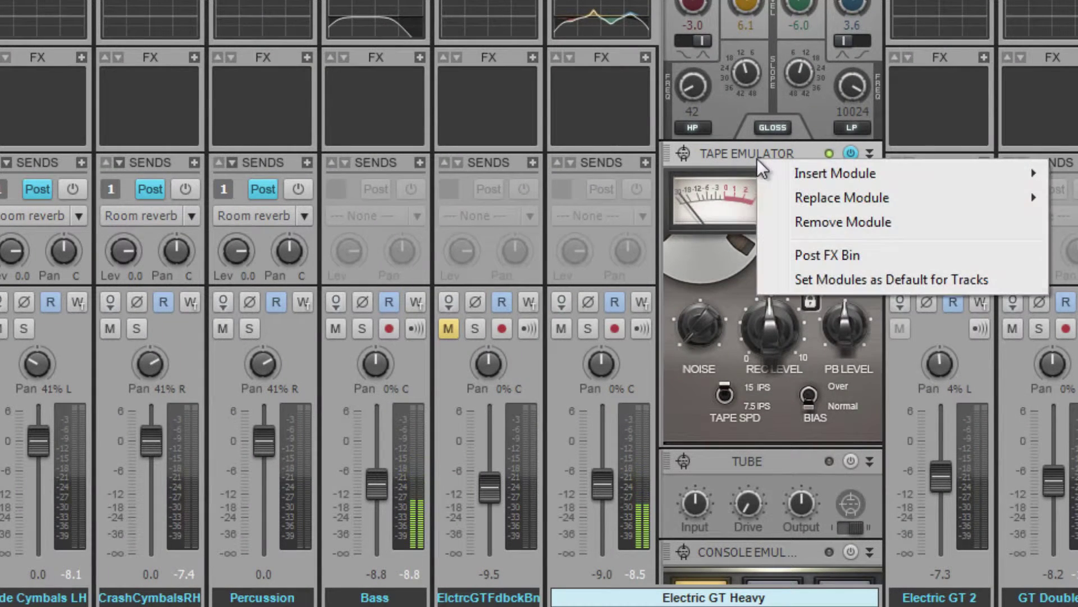
click(723, 155)
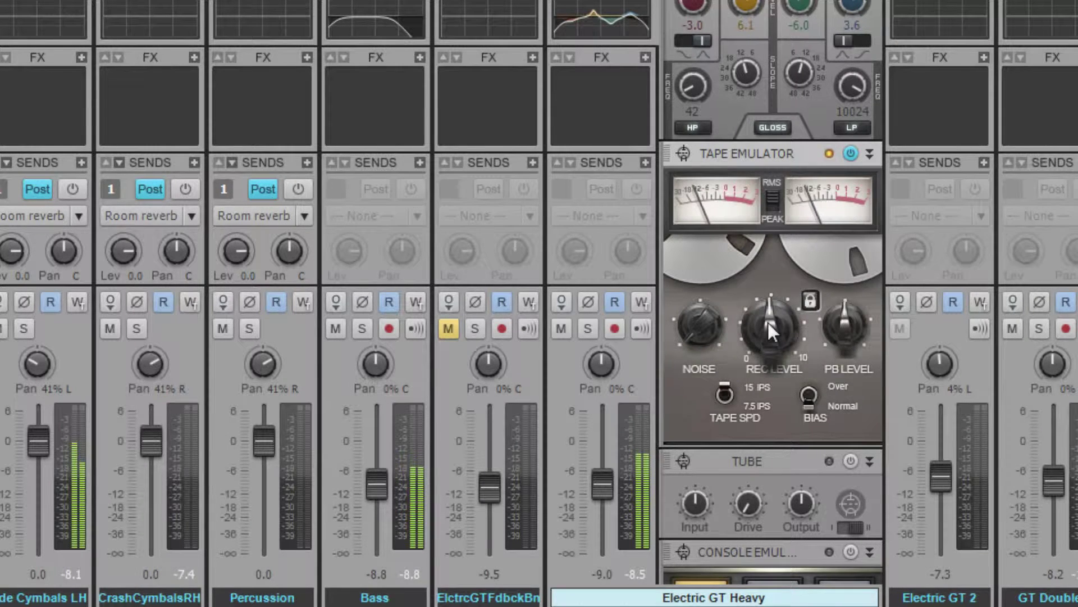
Lower REC LEVEL slightly, bypass and restore the Tape Emulator, and flip the RMS/PEAK meter mode
drag(767, 322, 770, 315)
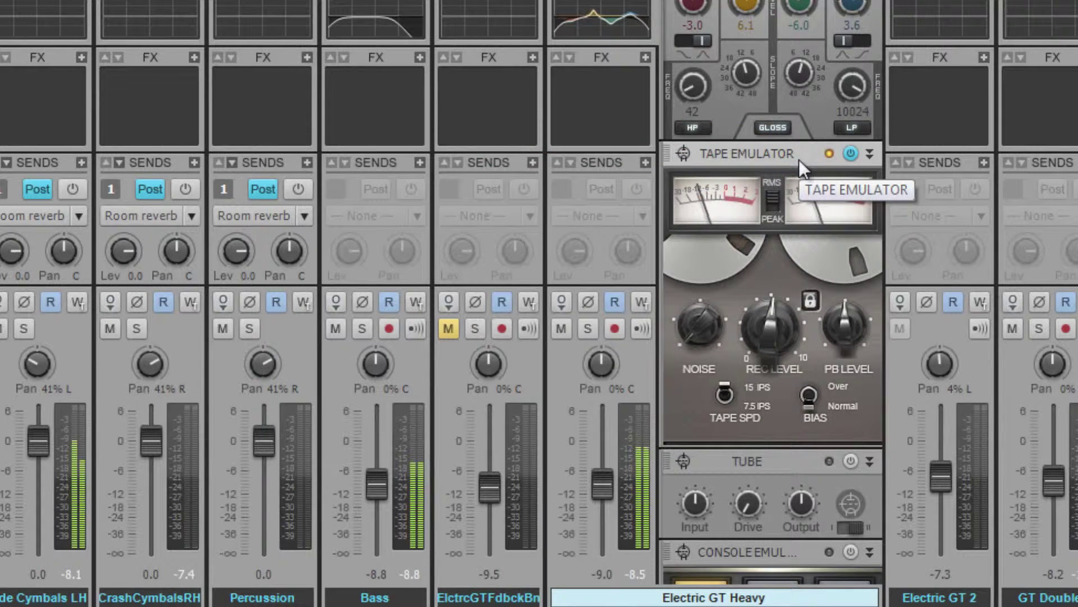
click(851, 154)
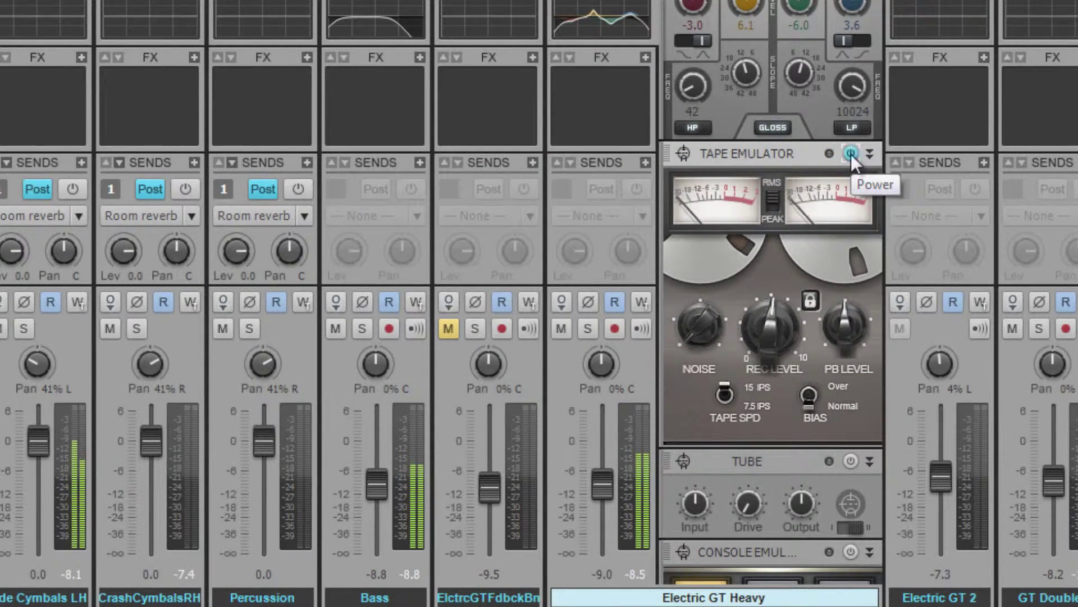
click(851, 154)
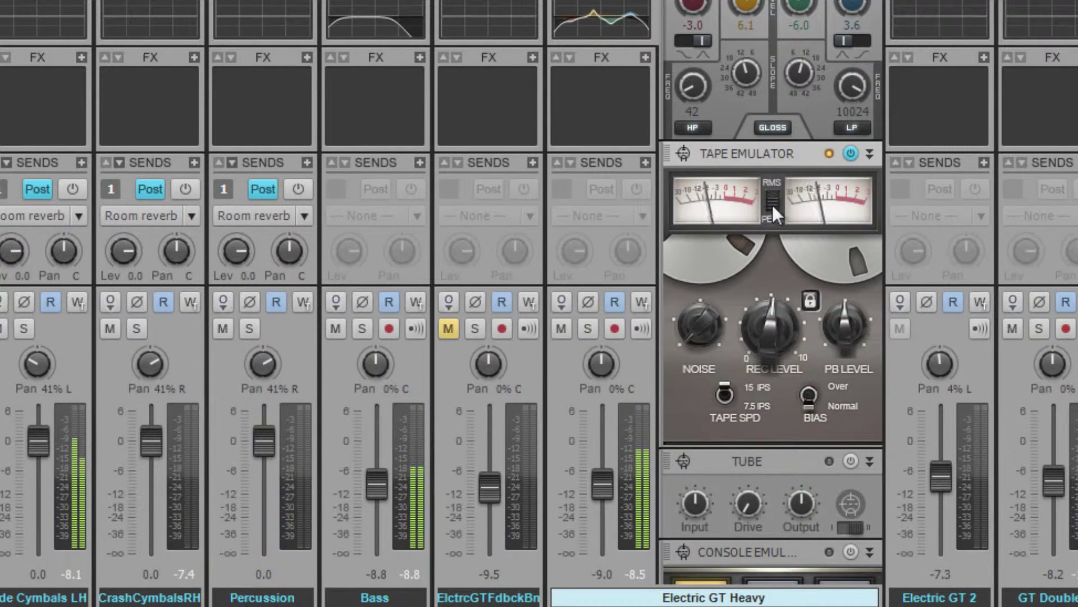
mouse_move(772, 205)
mouse_down()
mouse_move(770, 190)
mouse_move(773, 205)
mouse_up()
Turn up the tape NOISE knob, drive REC LEVEL harder, then reset REC LEVEL to default
drag(693, 331, 667, 167)
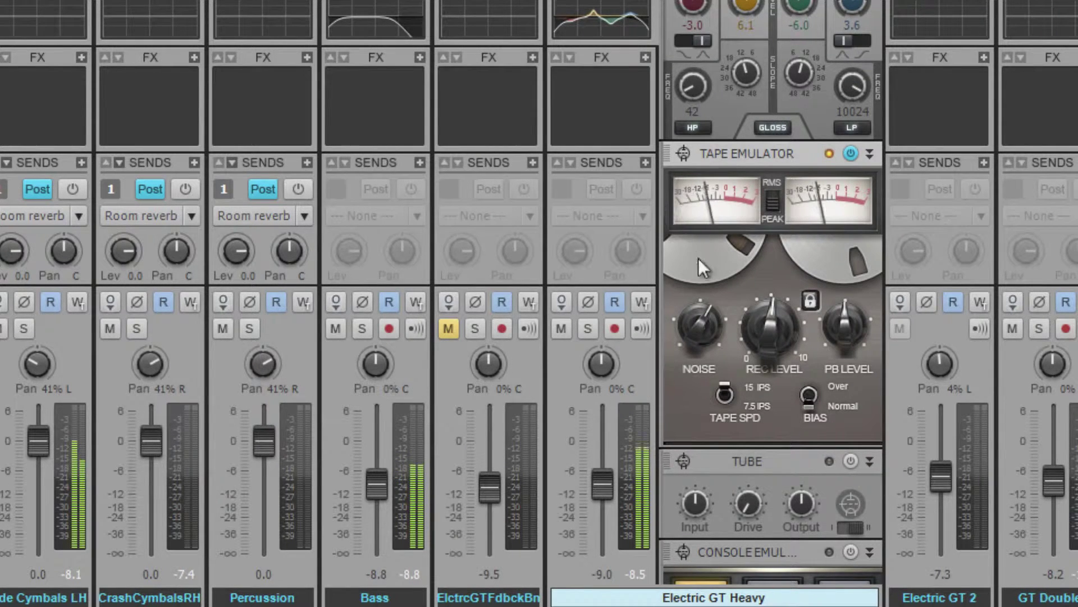
drag(770, 327, 832, 295)
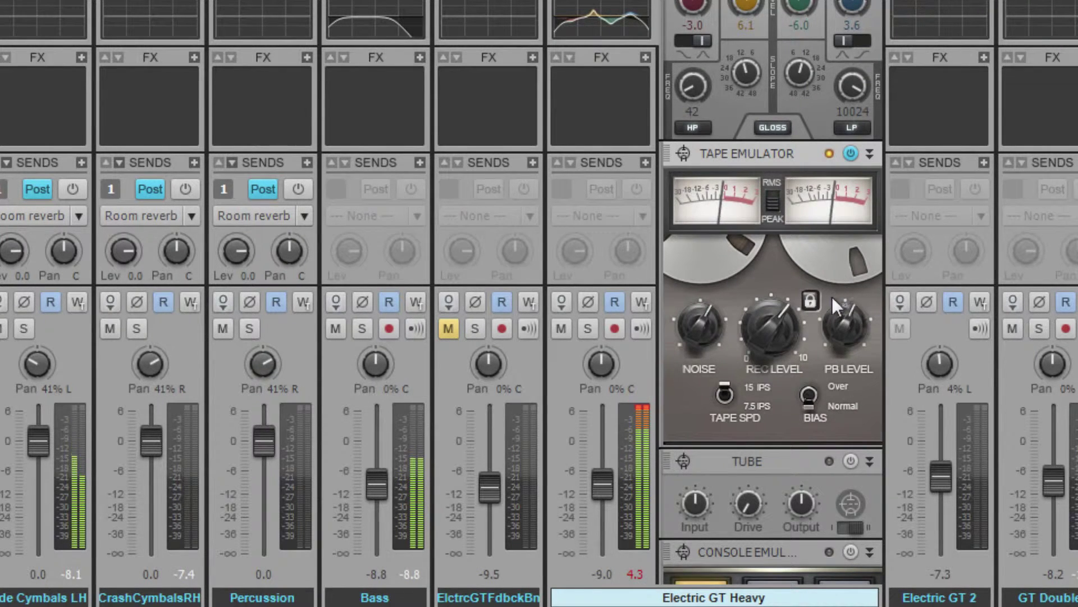
double_click(773, 325)
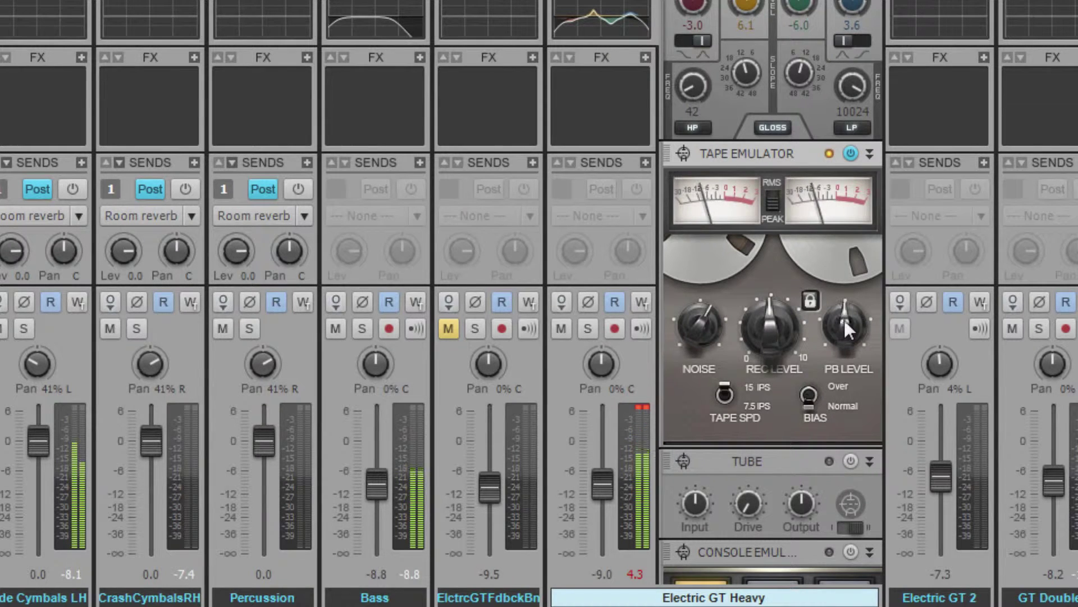
Link REC and PB levels, test their opposite movement, and toggle tape speed 7.5 IPS then 15 IPS
click(810, 301)
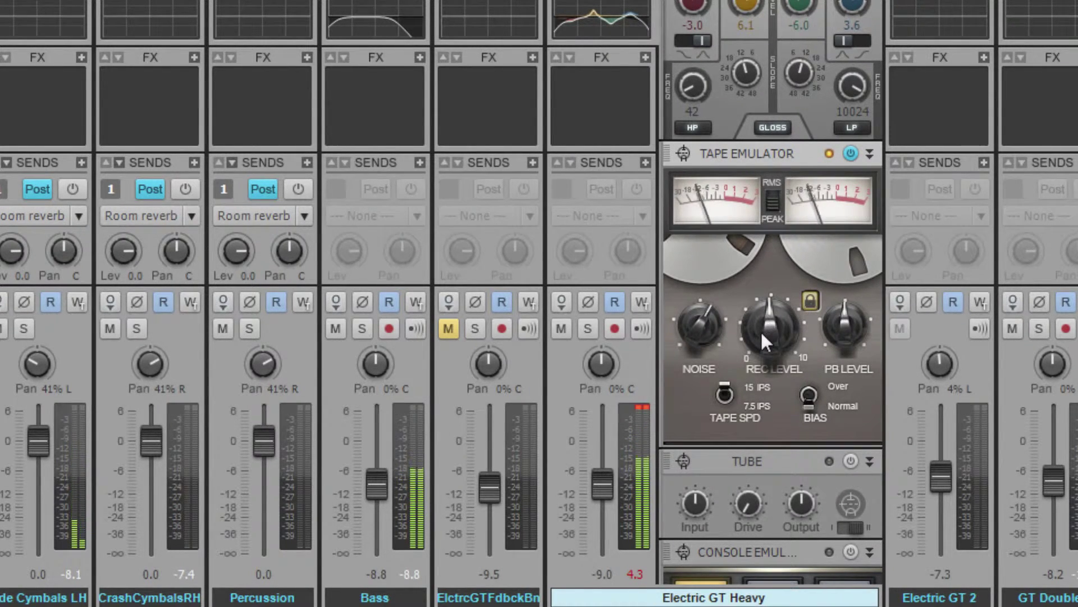
mouse_move(766, 330)
mouse_down()
mouse_move(768, 282)
mouse_move(767, 318)
mouse_up()
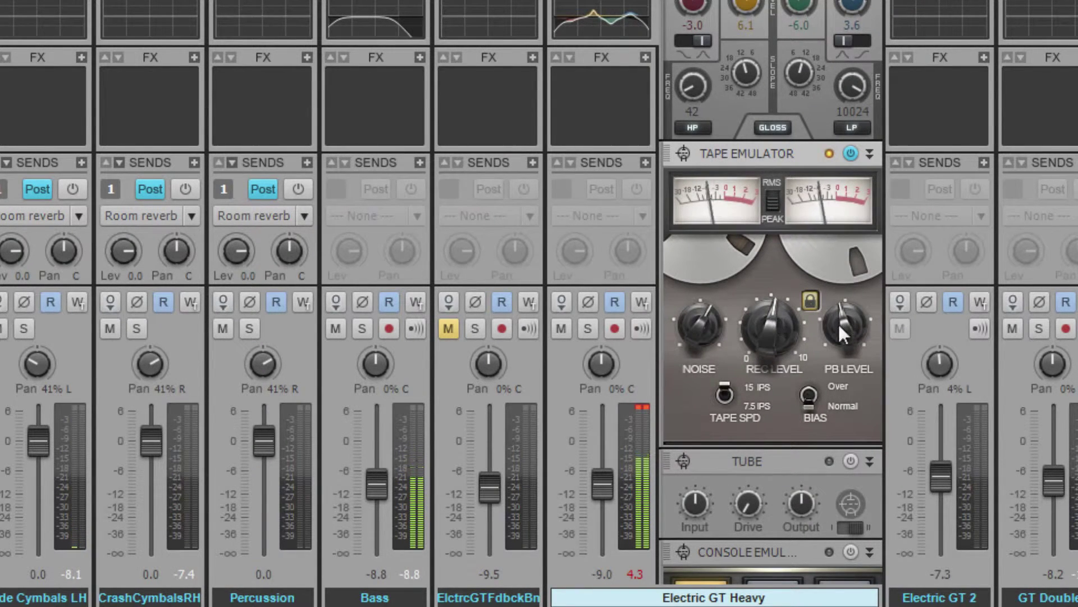
mouse_move(838, 323)
mouse_down()
mouse_move(844, 254)
mouse_move(838, 311)
mouse_up()
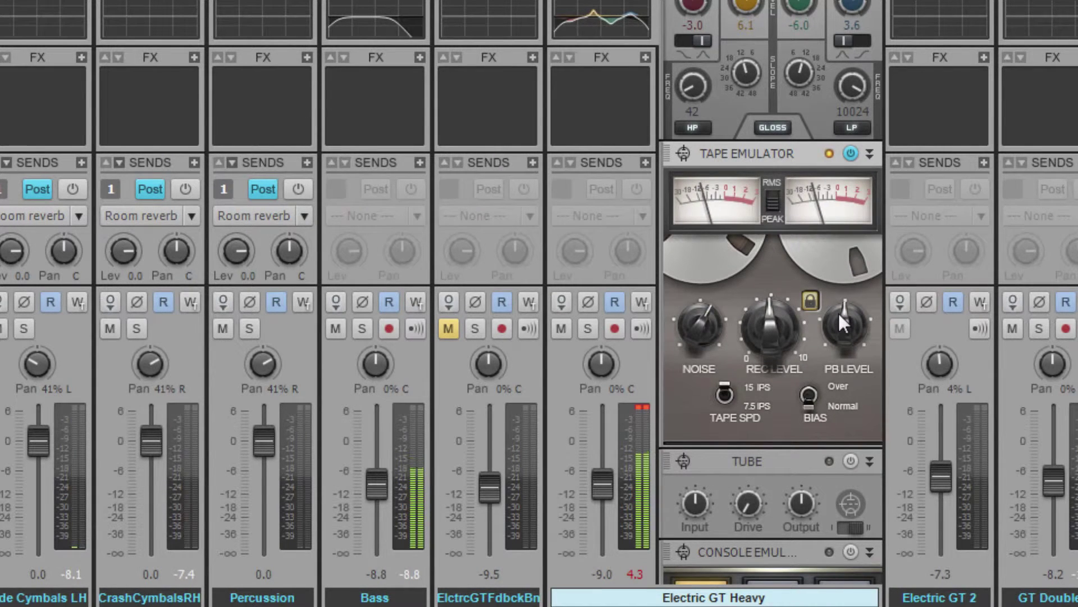
click(726, 397)
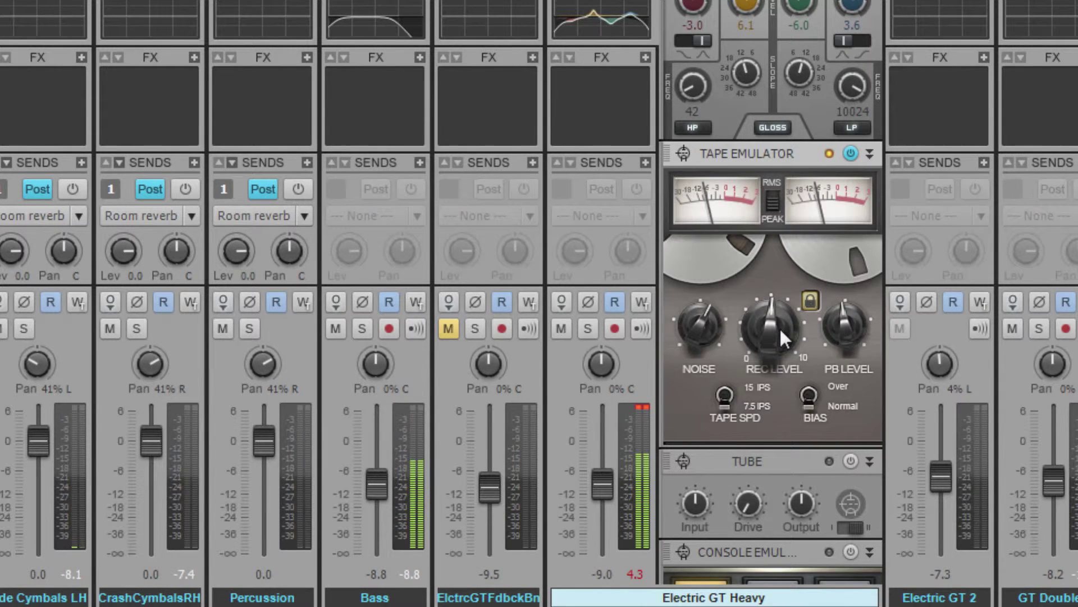
click(727, 392)
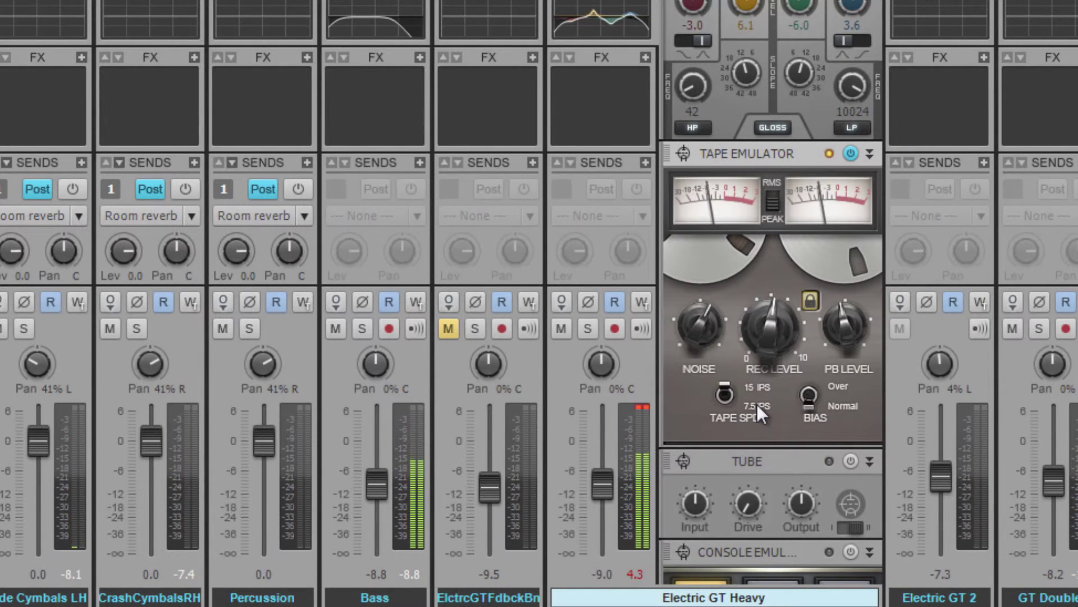
click(811, 394)
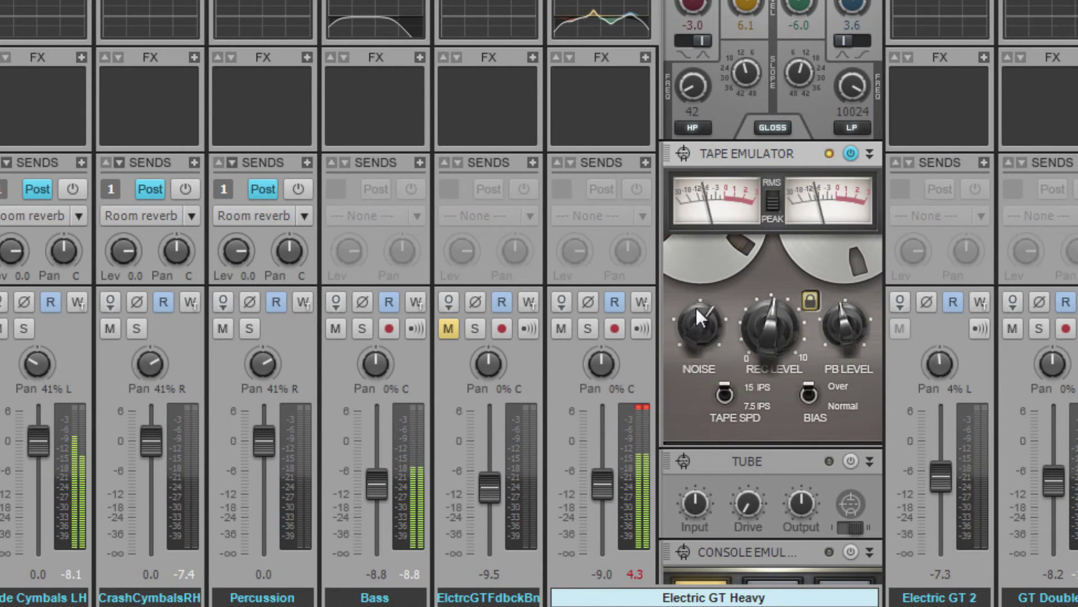
drag(696, 307, 706, 284)
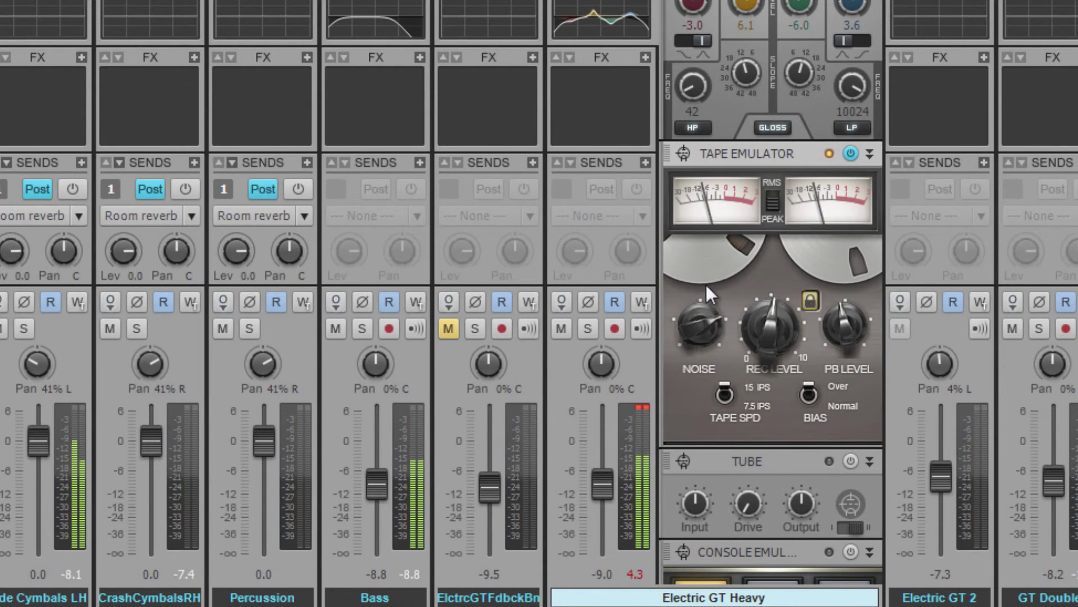
click(809, 395)
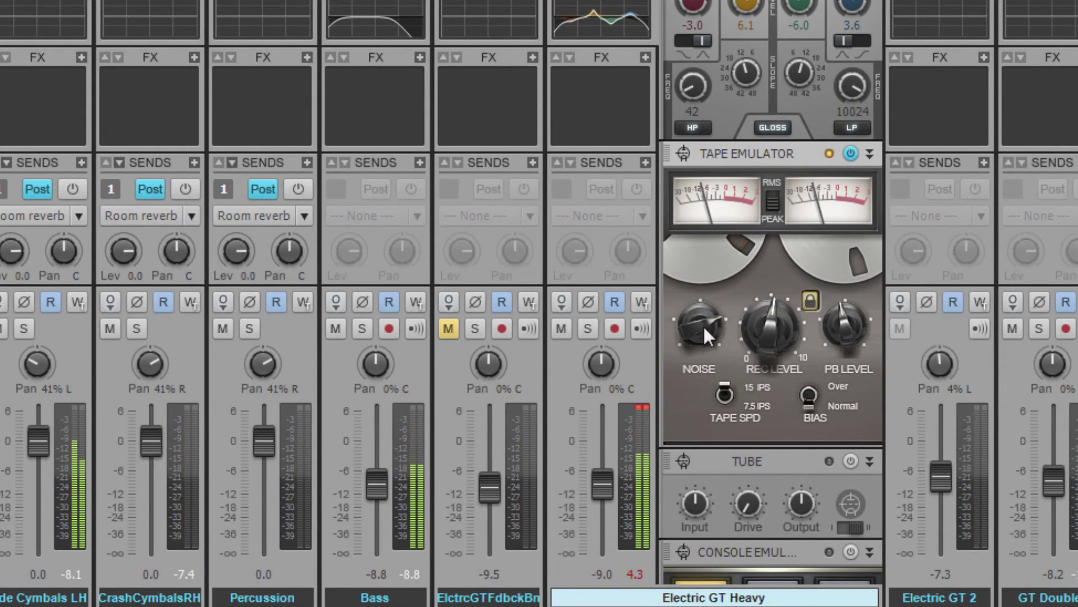
drag(695, 318, 696, 355)
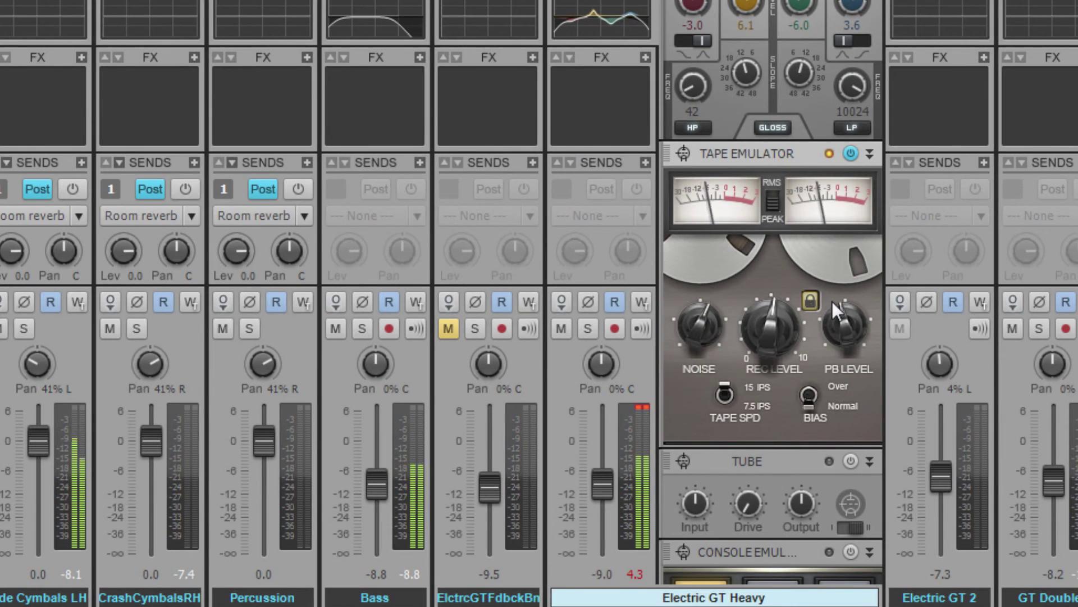